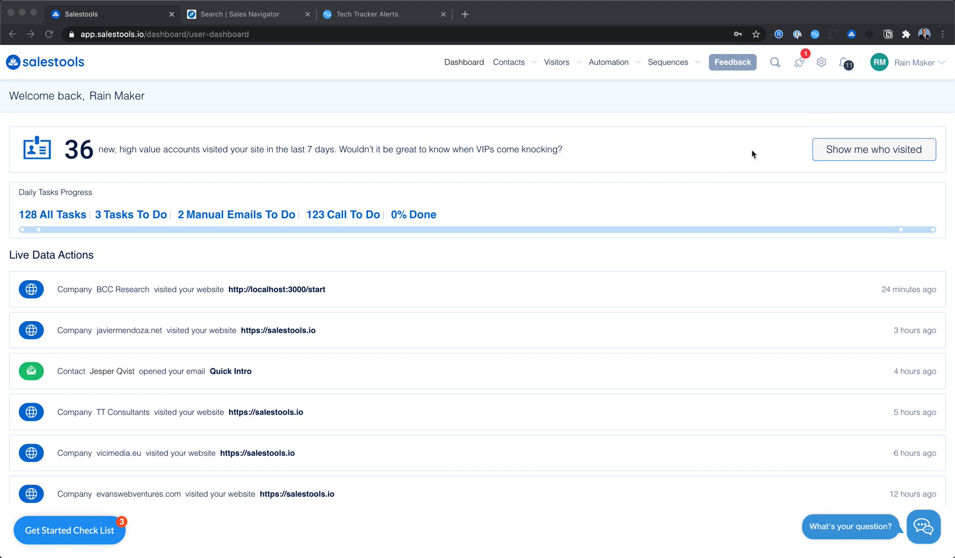
# - Open the list of recent website visitors and review the visit sessions of javiermendoza.net
pyautogui.click(750, 148)
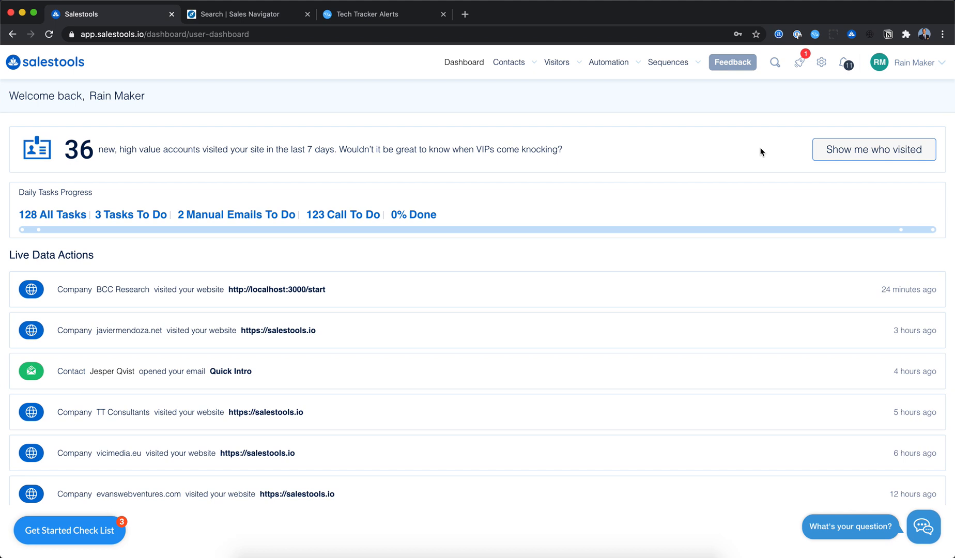
pyautogui.click(874, 150)
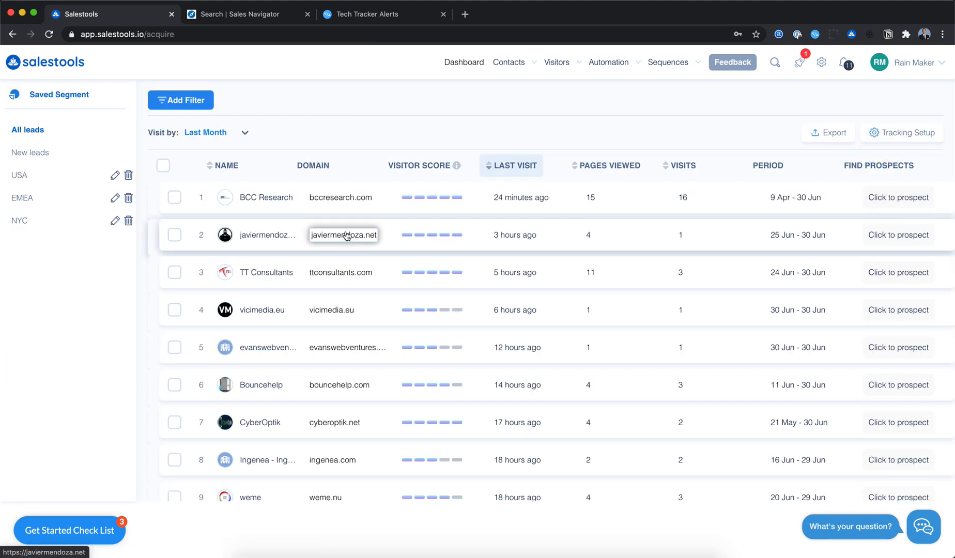
pyautogui.click(285, 239)
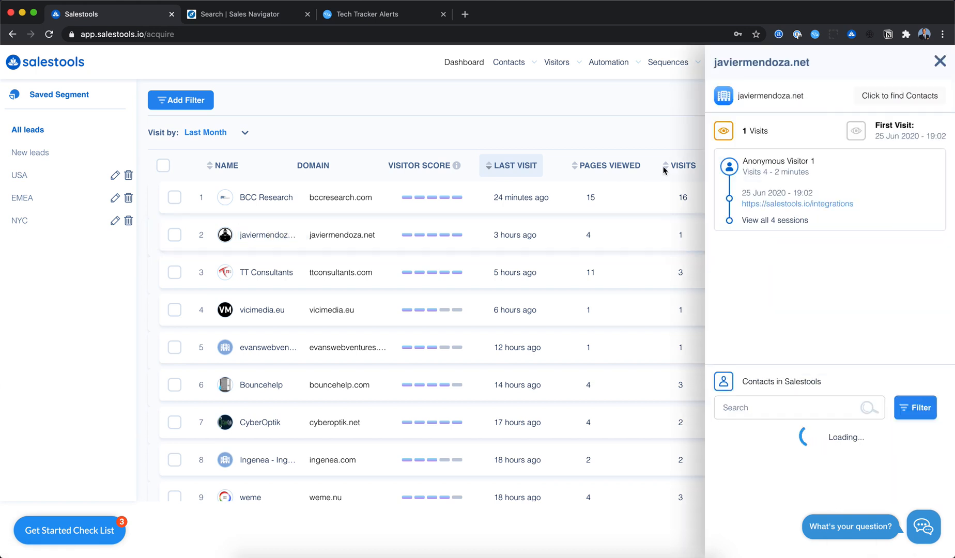
pyautogui.click(792, 220)
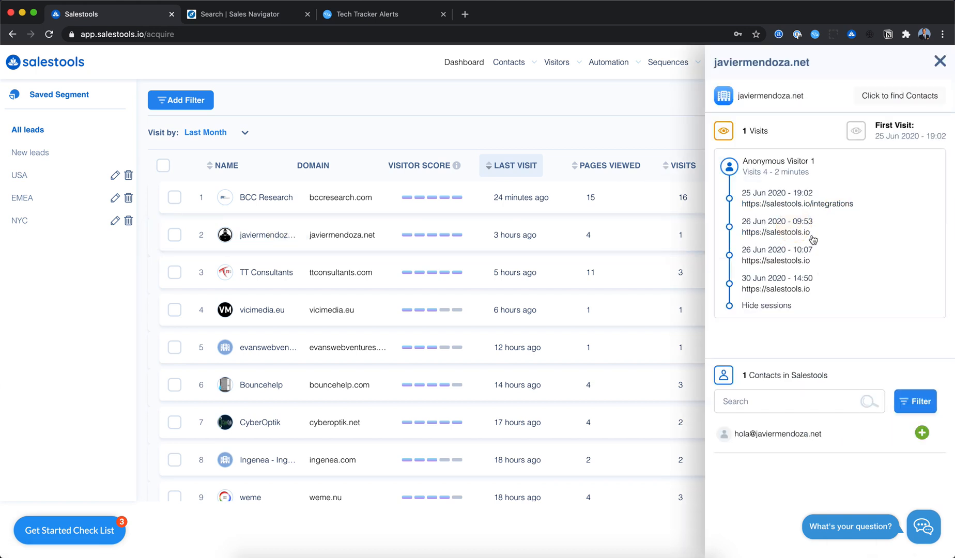
pyautogui.click(939, 62)
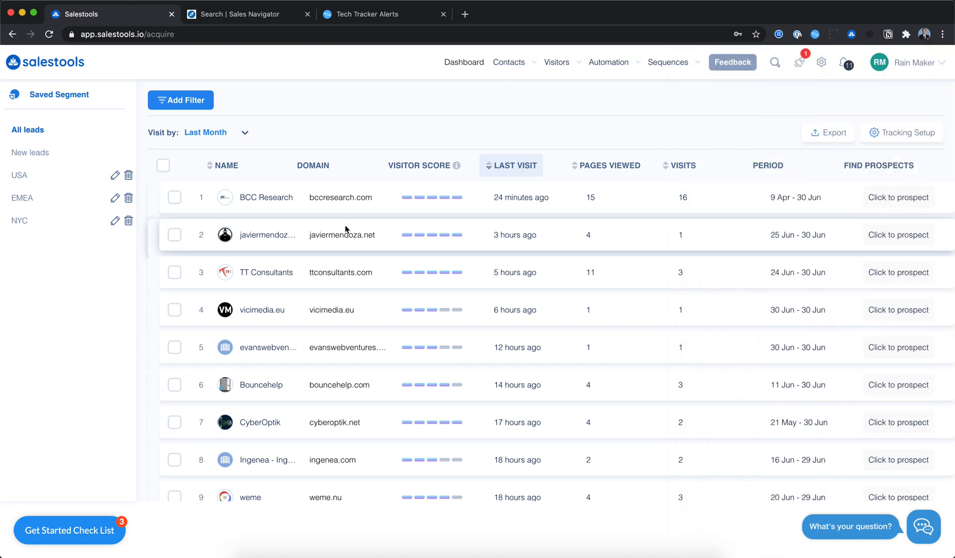
pyautogui.scroll(-5, 345, 225)
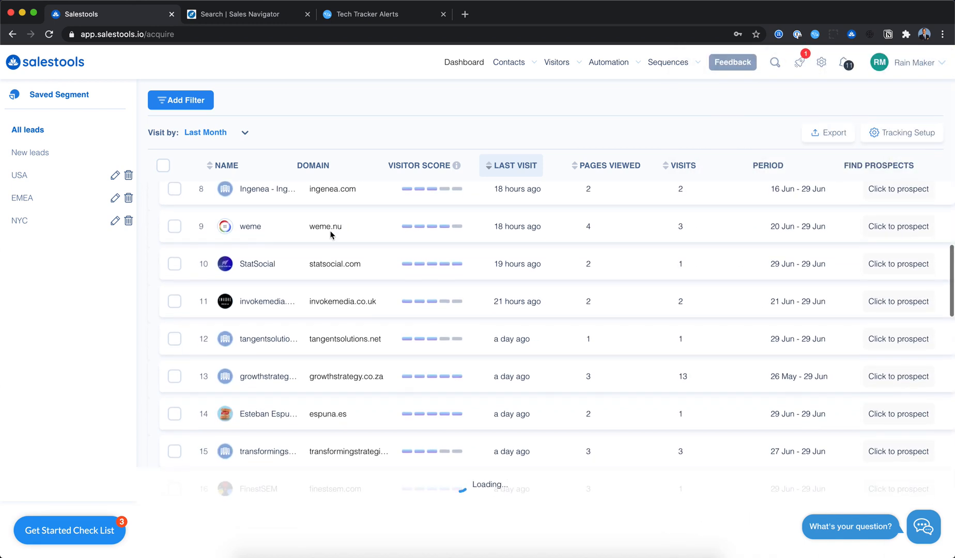
pyautogui.scroll(5, 473, 234)
# - Open the Visited Website automation and clear the complete landing page URL of its trigger node
pyautogui.moveTo(626, 54)
pyautogui.click(622, 101)
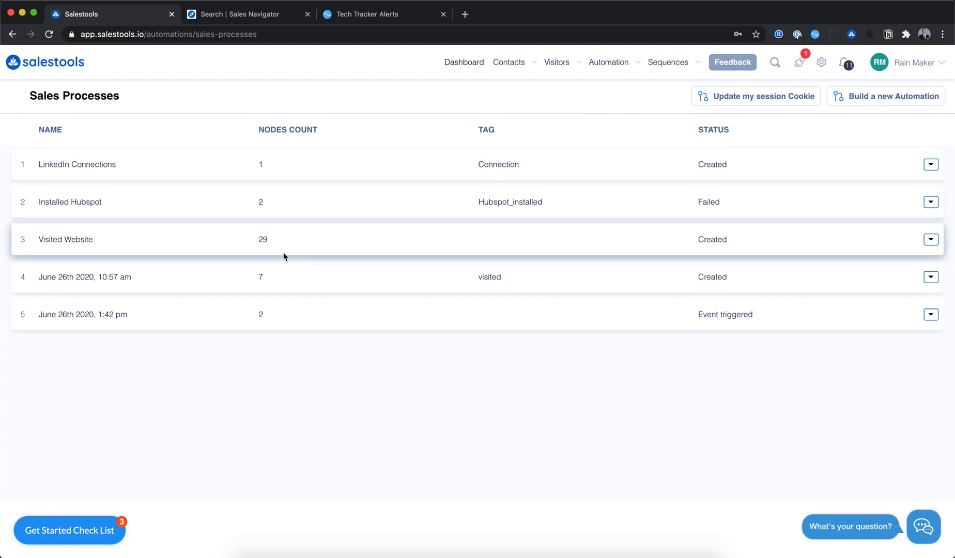
pyautogui.click(82, 241)
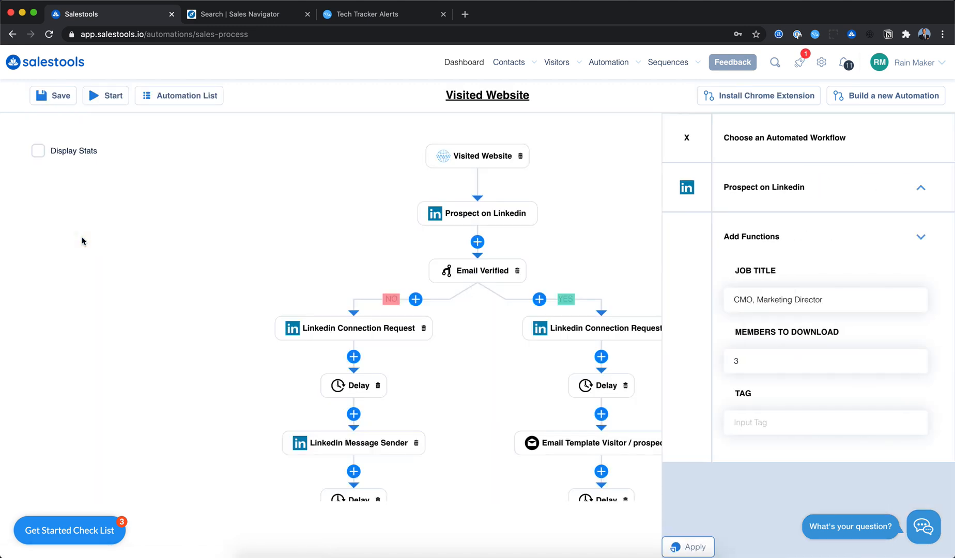
pyautogui.click(477, 161)
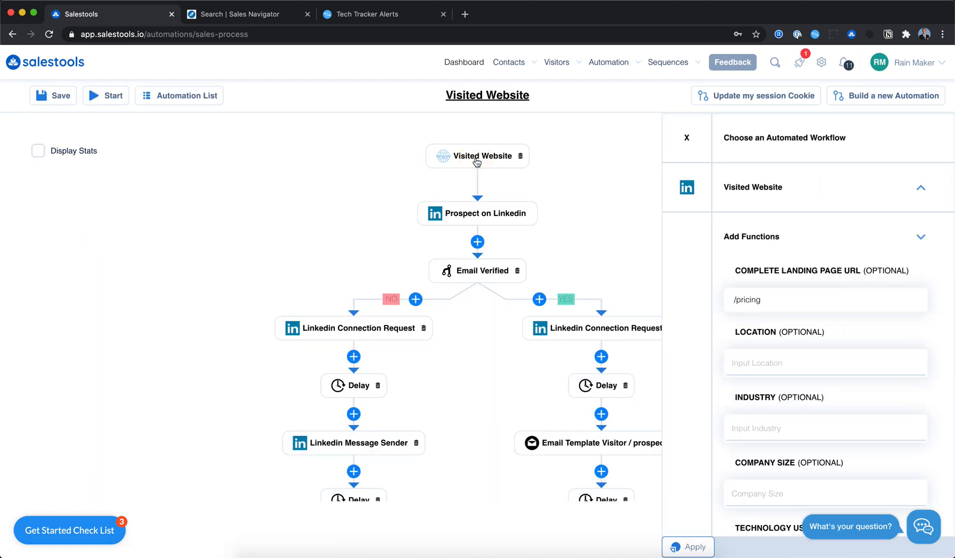
pyautogui.moveTo(763, 297); pyautogui.dragTo(693, 294)
pyautogui.press('BackSpace')
pyautogui.click(686, 139)
# - Add Vp S to the job titles of the Prospect on Linkedin node and apply
pyautogui.click(491, 213)
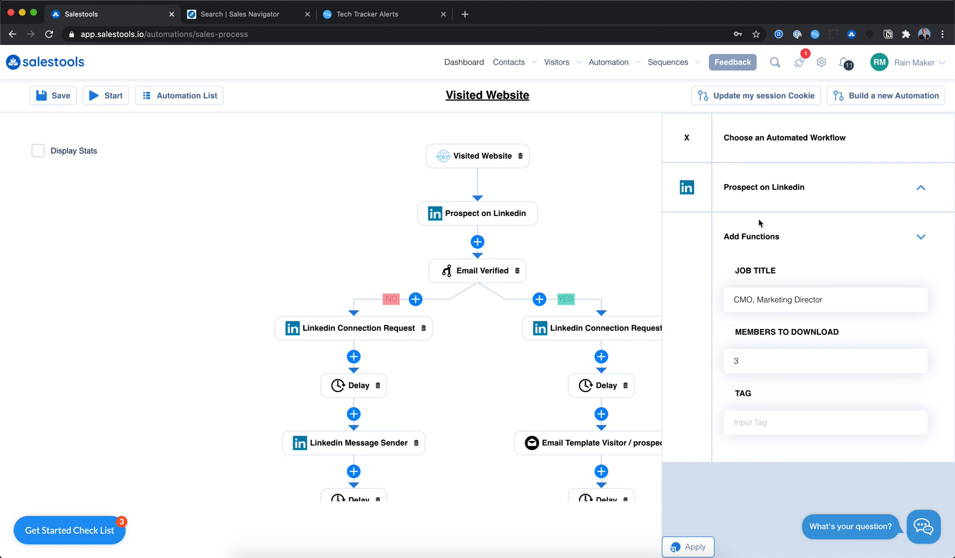
pyautogui.click(837, 299)
pyautogui.write('Vp Sales')
pyautogui.click(757, 420)
pyautogui.click(698, 547)
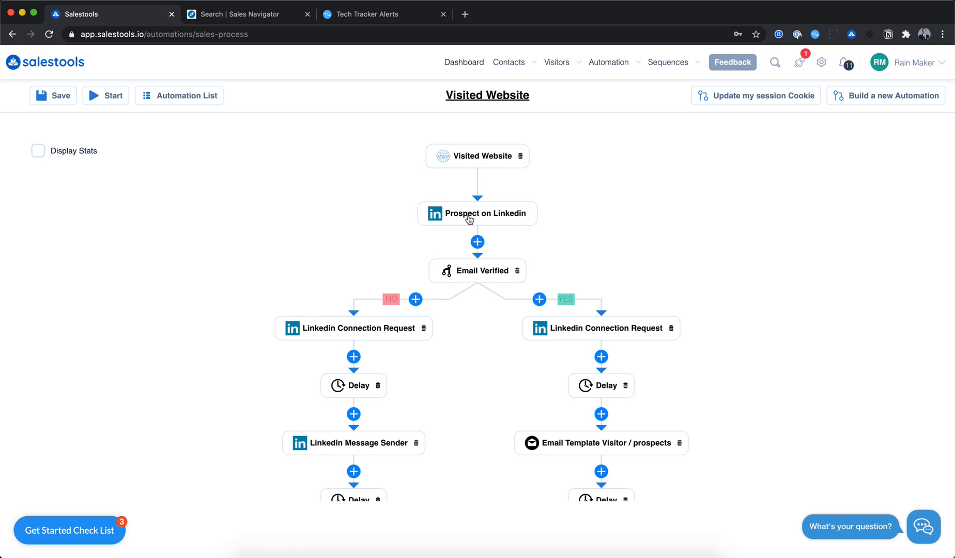
# - Inspect the settings of the Linkedin Connection Request node on the YES branch
pyautogui.click(581, 326)
pyautogui.click(765, 304)
pyautogui.click(790, 355)
pyautogui.click(693, 138)
pyautogui.scroll(-3, 672, 217)
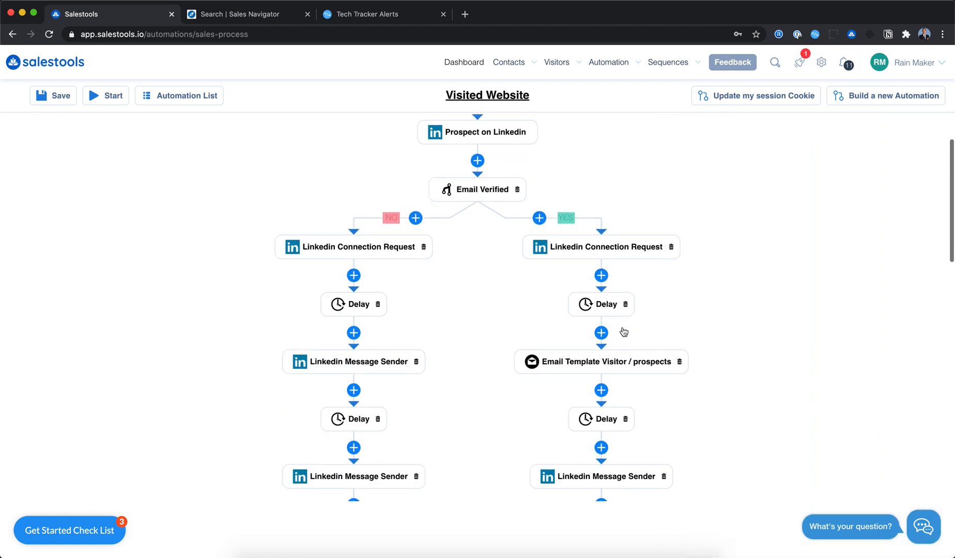
# - Inspect the Email Template Visitor / prospects node and review the rest of the workflow
pyautogui.click(616, 362)
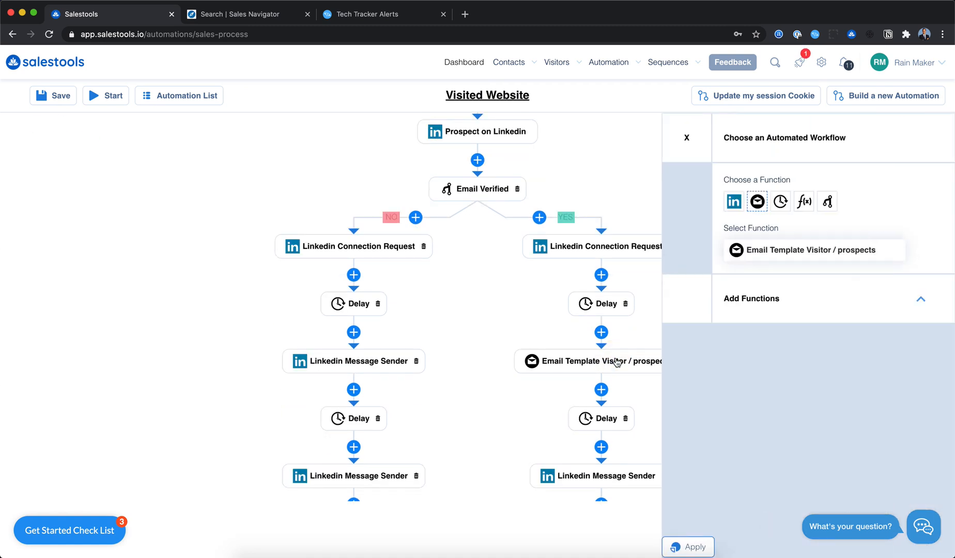
pyautogui.click(756, 299)
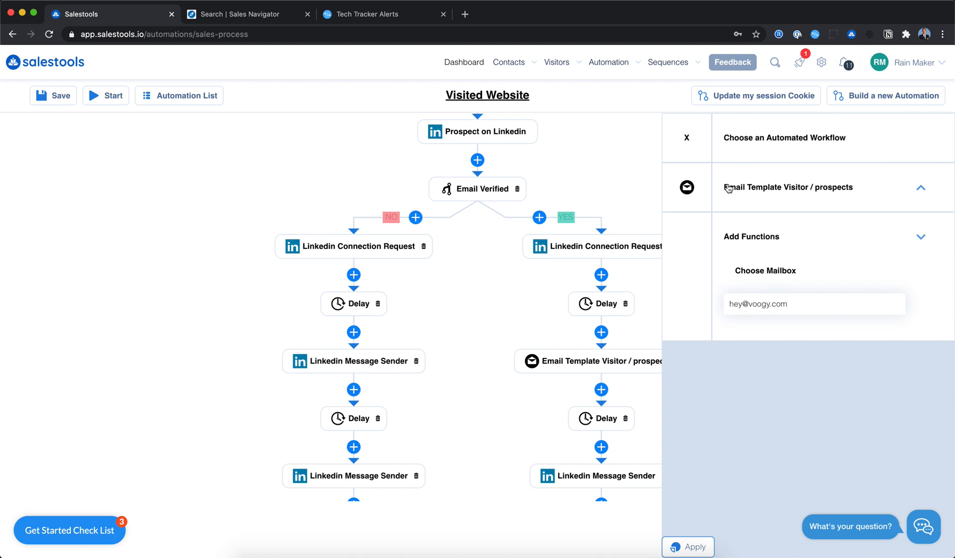
pyautogui.click(686, 137)
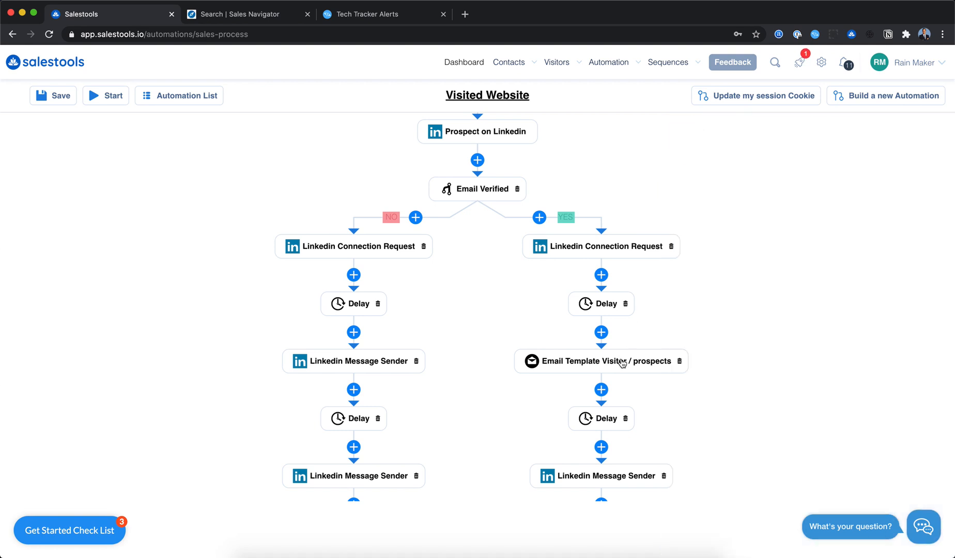
pyautogui.moveTo(631, 61)
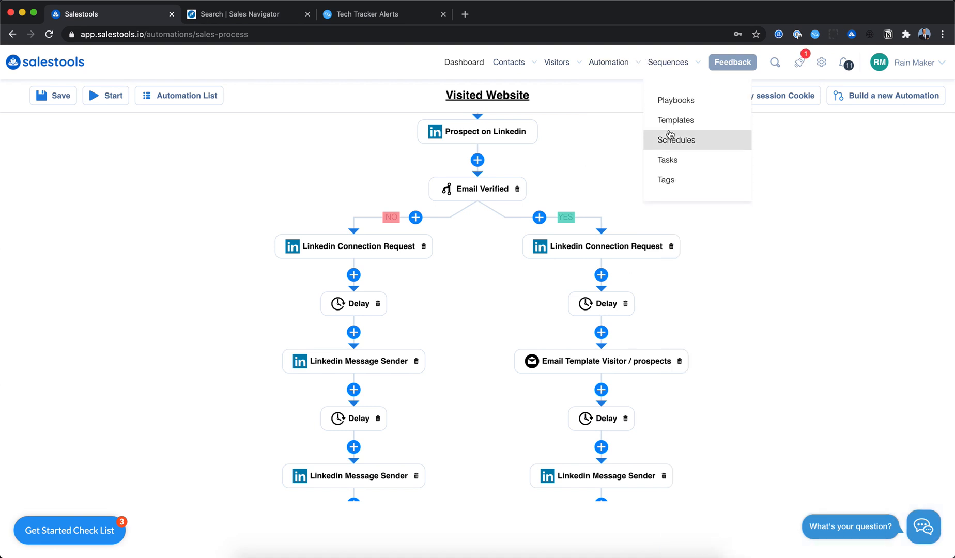
pyautogui.scroll(-9, 606, 404)
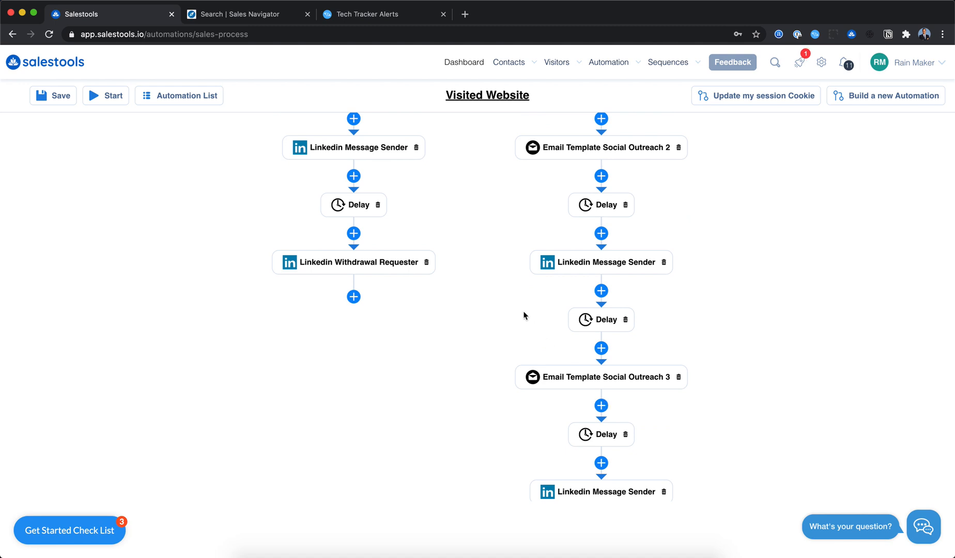
pyautogui.scroll(9, 525, 316)
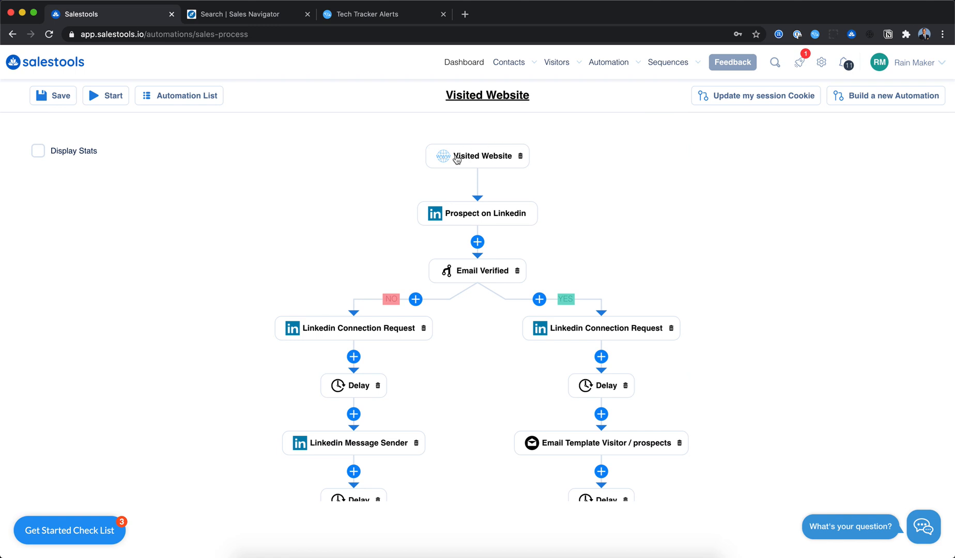
# - Start building a new automation from the sales processes list
pyautogui.moveTo(567, 74)
pyautogui.click(607, 100)
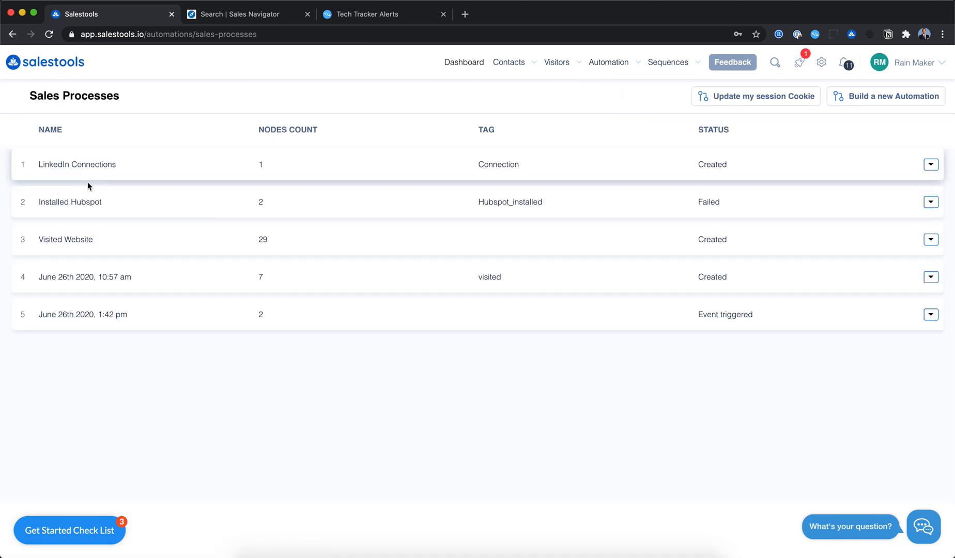
pyautogui.click(876, 96)
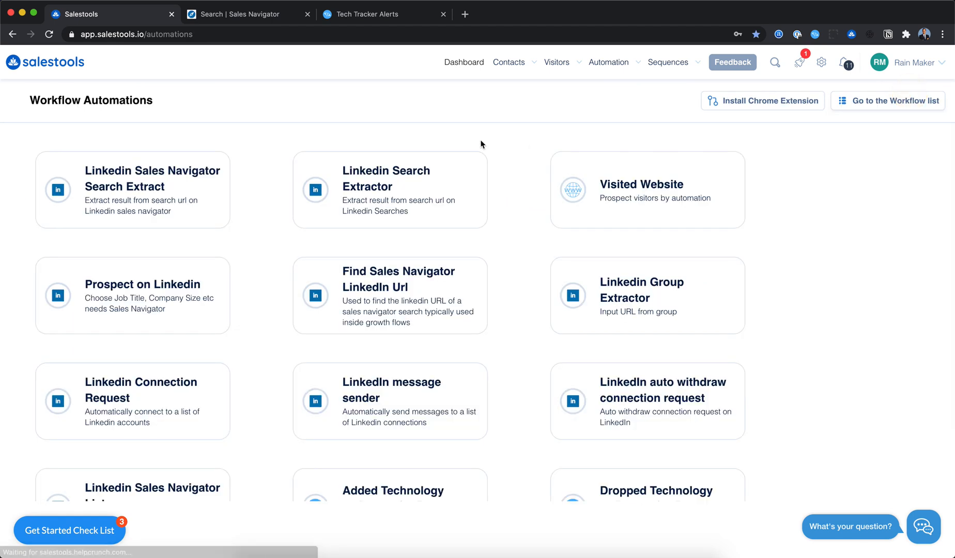
# - Copy the Sales Navigator search URL and paste it as the search URL of a Linkedin Sales Navigator Search Extract
pyautogui.click(247, 15)
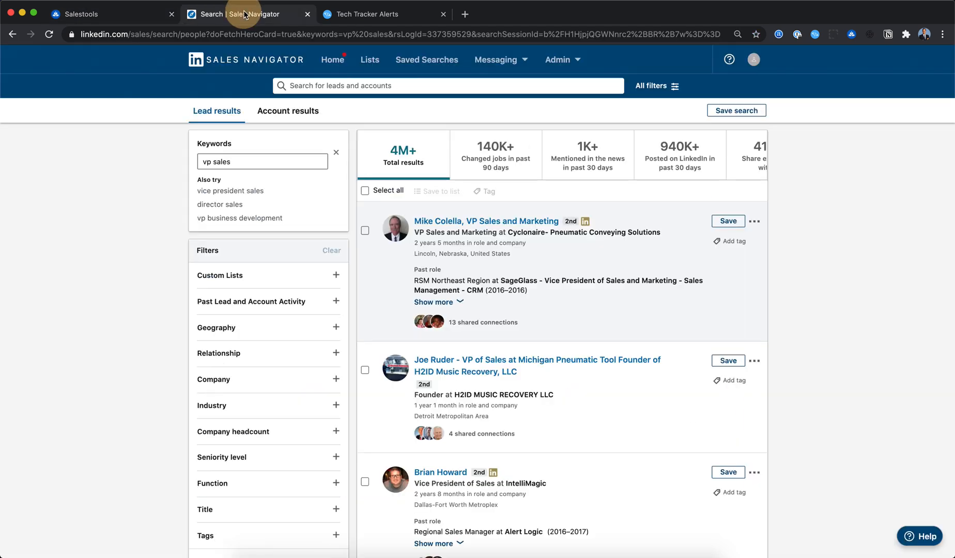
pyautogui.click(277, 35)
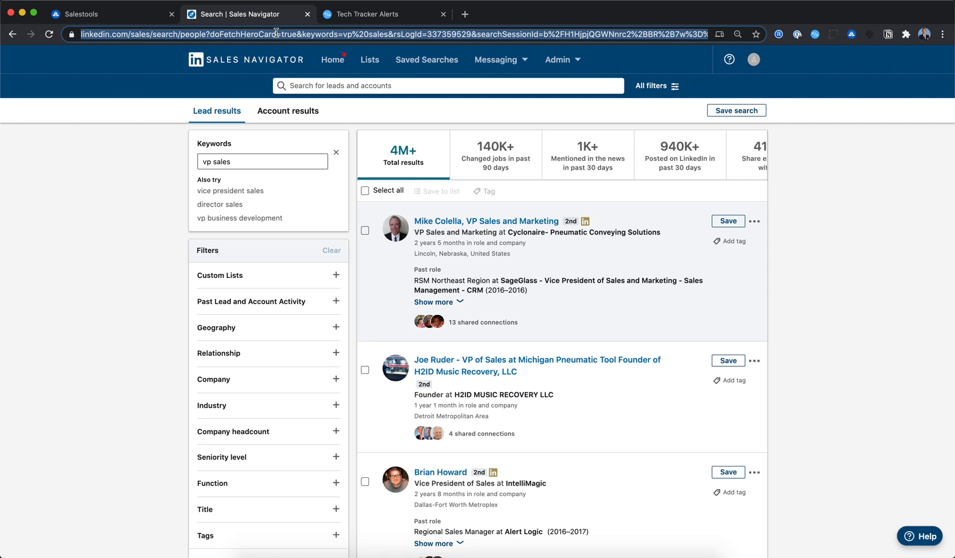
pyautogui.click(139, 20)
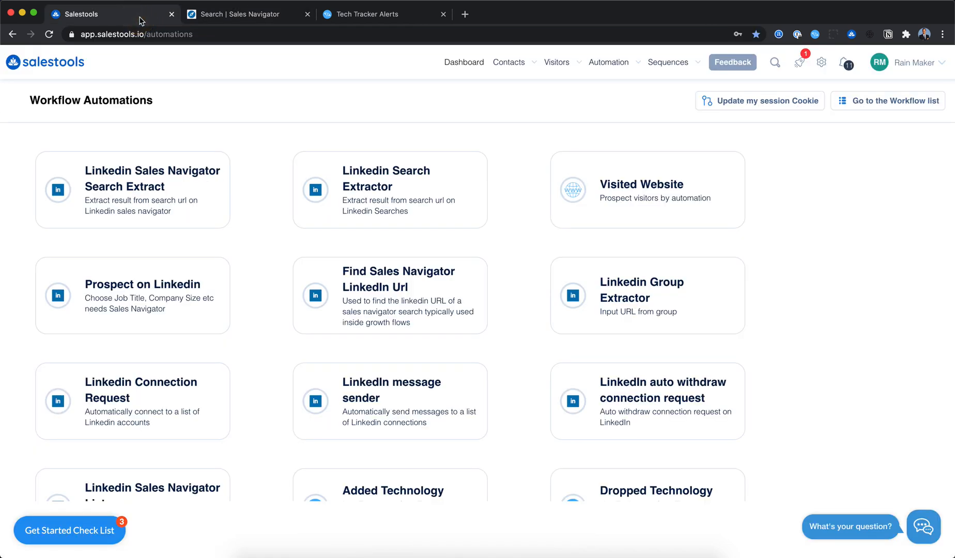
pyautogui.click(176, 190)
pyautogui.click(162, 241)
pyautogui.press('super+v')
# - Set the number of profiles to download to 2000 and the tag to VP Sales, then start the process
pyautogui.click(412, 257)
pyautogui.write('2000')
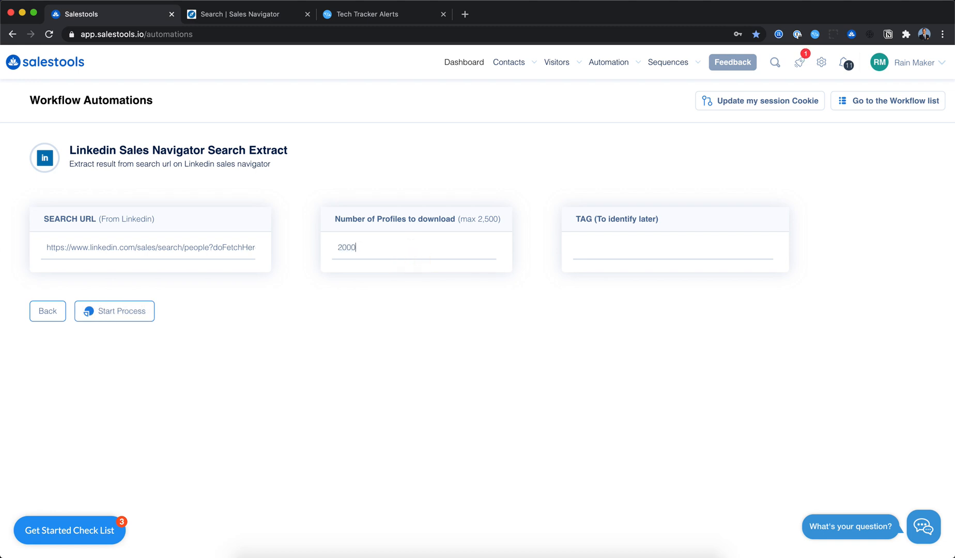
pyautogui.click(604, 245)
pyautogui.write('VPSales')
pyautogui.click(122, 314)
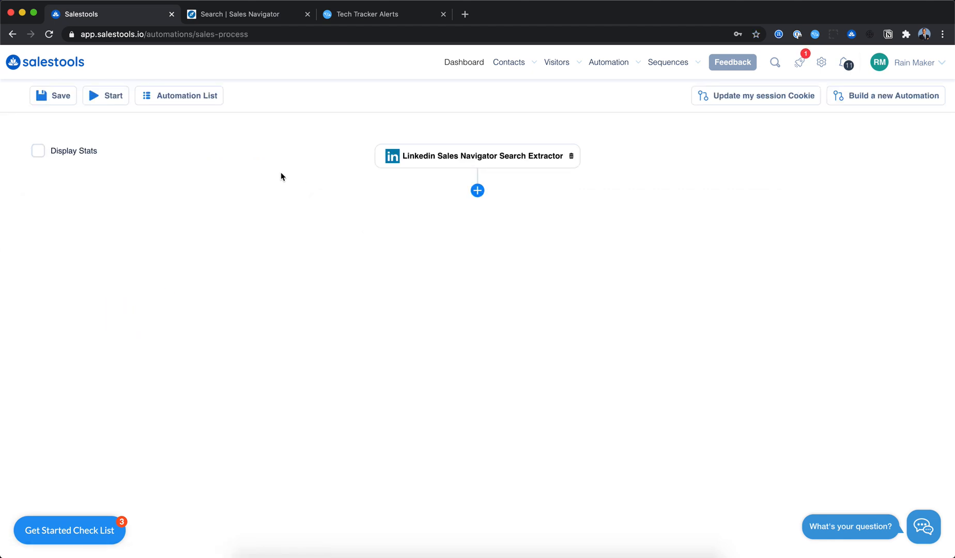
# - Add a Linkedin Connection Request step after the Sales Navigator Search Extractor
pyautogui.click(39, 149)
pyautogui.click(39, 149)
pyautogui.click(477, 191)
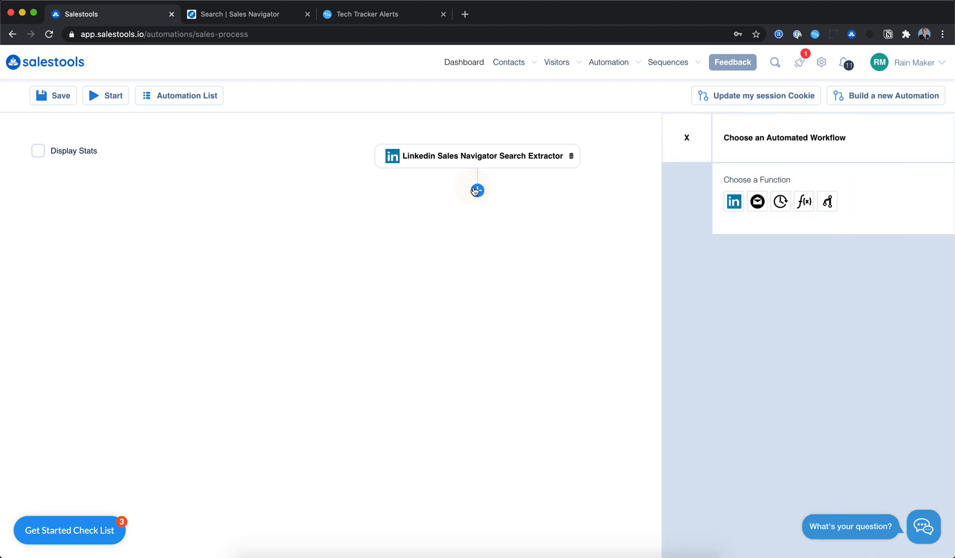
pyautogui.click(728, 204)
pyautogui.click(761, 250)
pyautogui.write('link')
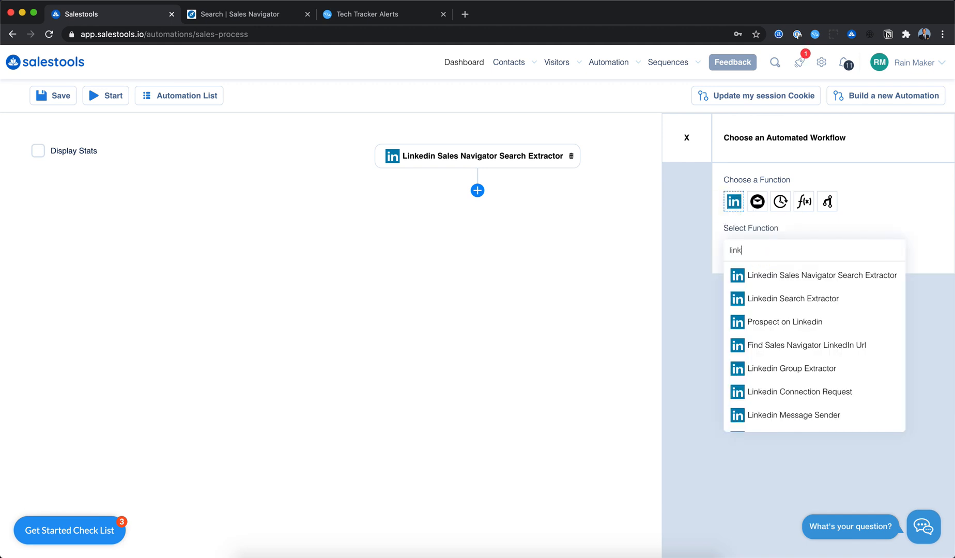
pyautogui.press('BackSpace')
pyautogui.press('BackSpace')
pyautogui.press('BackSpace')
pyautogui.press('BackSpace')
pyautogui.write('conn')
pyautogui.click(775, 276)
# - Write the connection message "Hi #first_name" using the first name variable and apply
pyautogui.click(762, 326)
pyautogui.write('Hi')
pyautogui.click(773, 304)
pyautogui.click(762, 324)
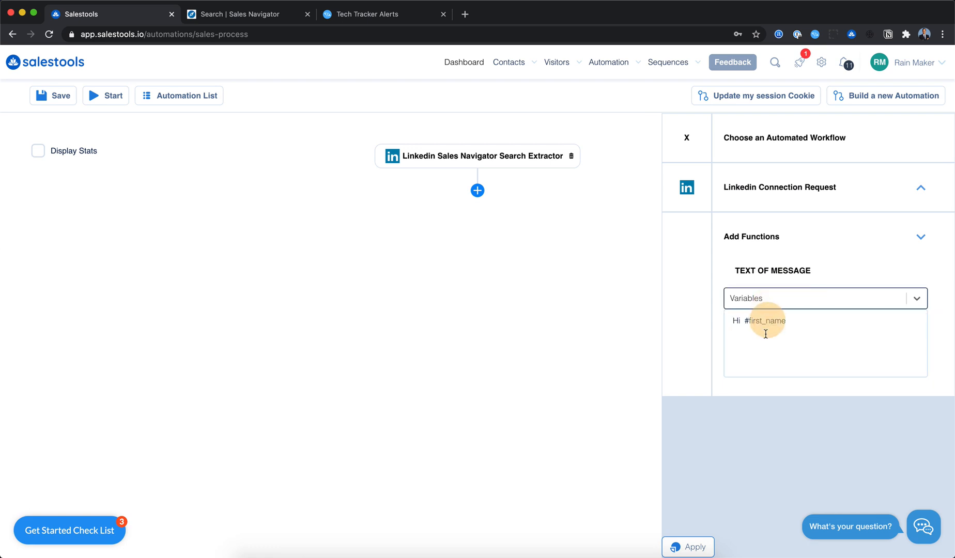
pyautogui.click(688, 547)
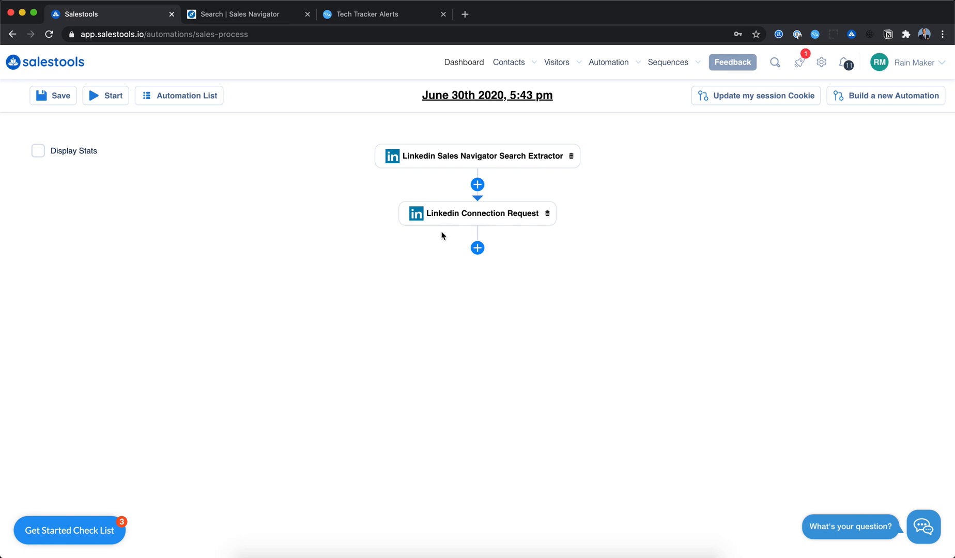
# - Add an Email Verified condition after the Linkedin Connection Request
pyautogui.click(478, 247)
pyautogui.click(805, 202)
pyautogui.click(802, 251)
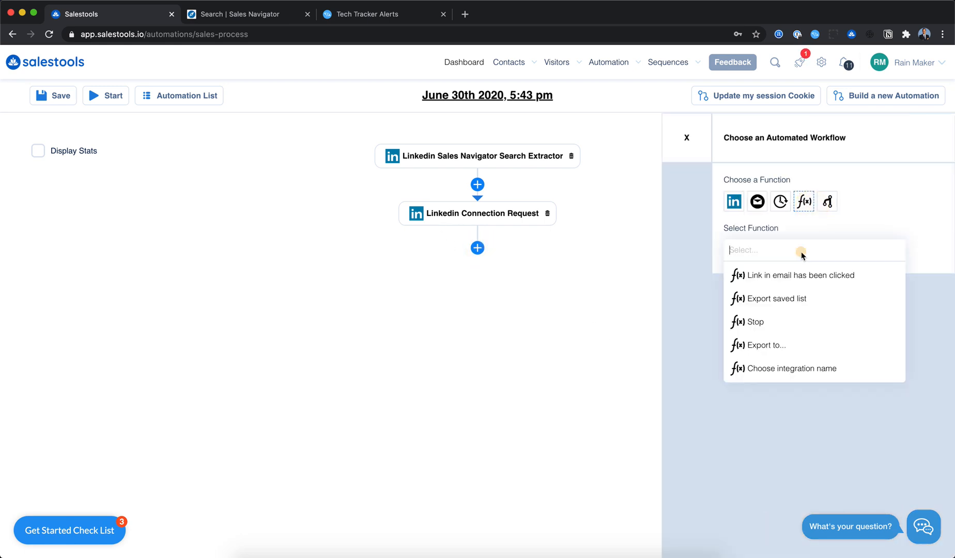
pyautogui.click(828, 201)
pyautogui.click(816, 253)
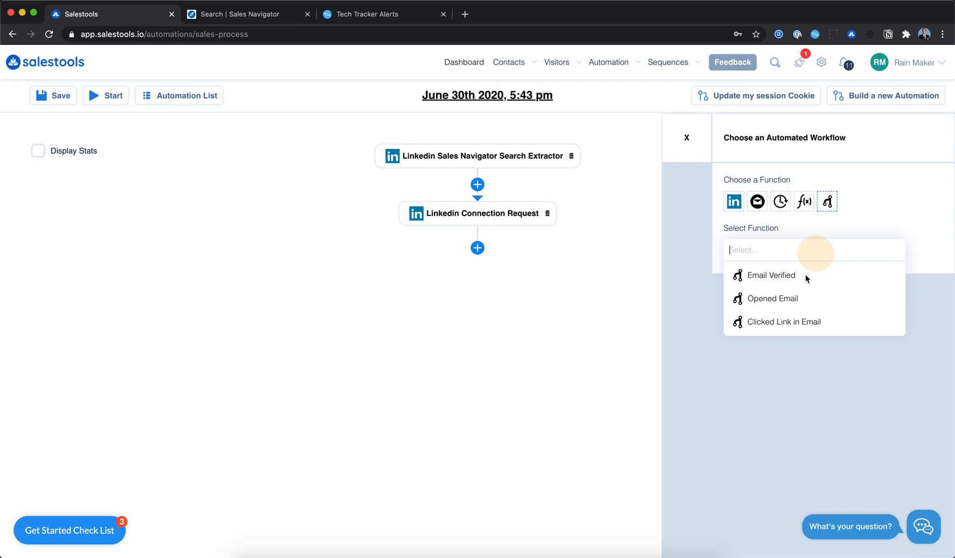
pyautogui.click(806, 276)
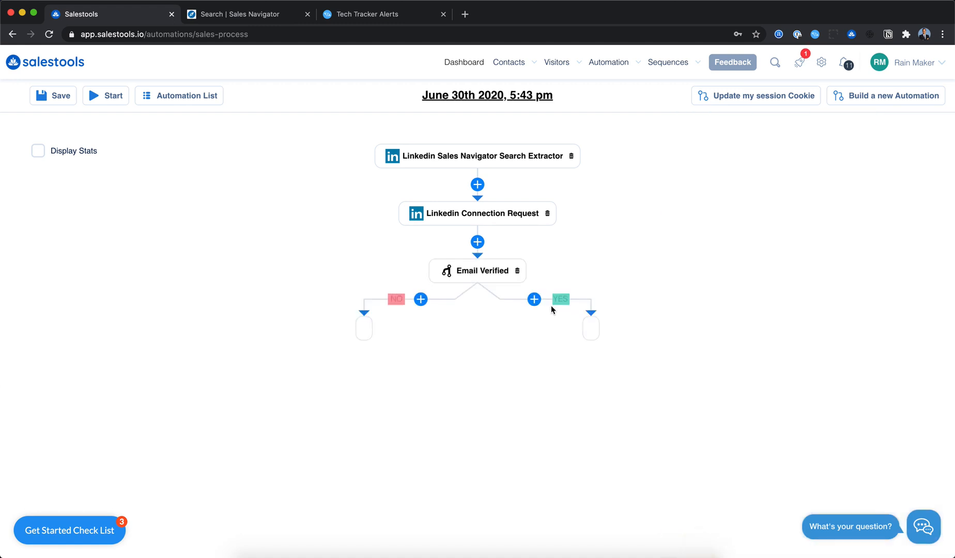
# - Add a Delay of 3 Hours on the YES branch of the Email Verified condition and apply
pyautogui.click(534, 299)
pyautogui.click(767, 205)
pyautogui.click(780, 202)
pyautogui.click(776, 250)
pyautogui.click(771, 272)
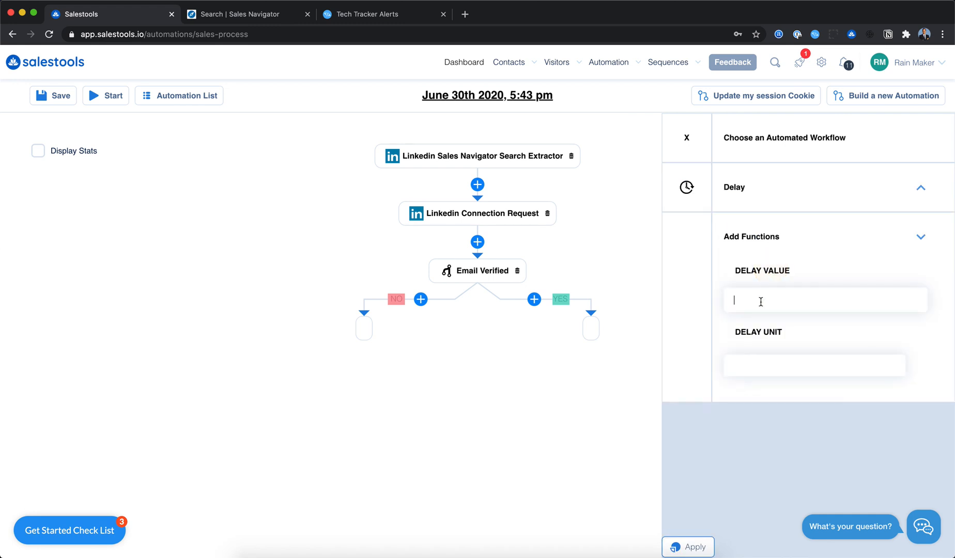
pyautogui.write('3')
pyautogui.click(779, 366)
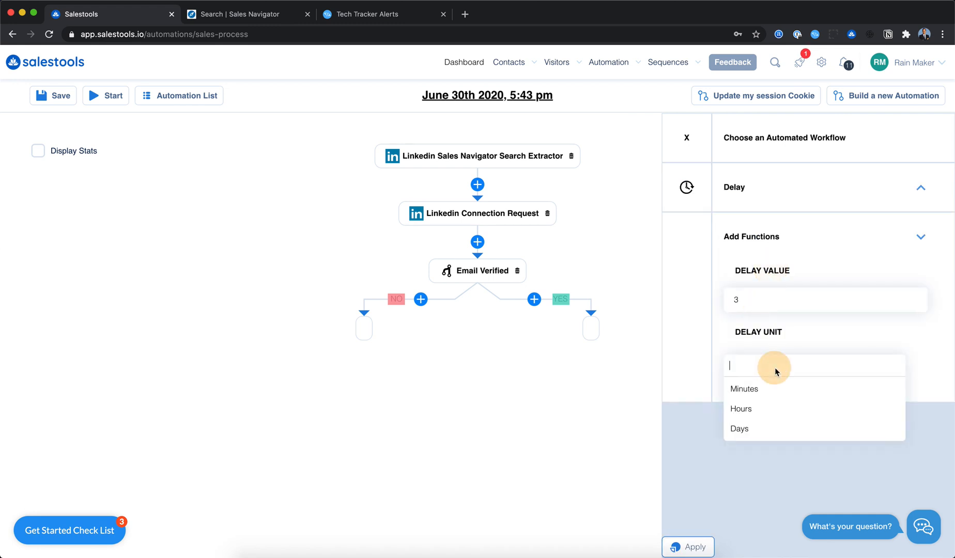
pyautogui.click(768, 407)
pyautogui.click(689, 549)
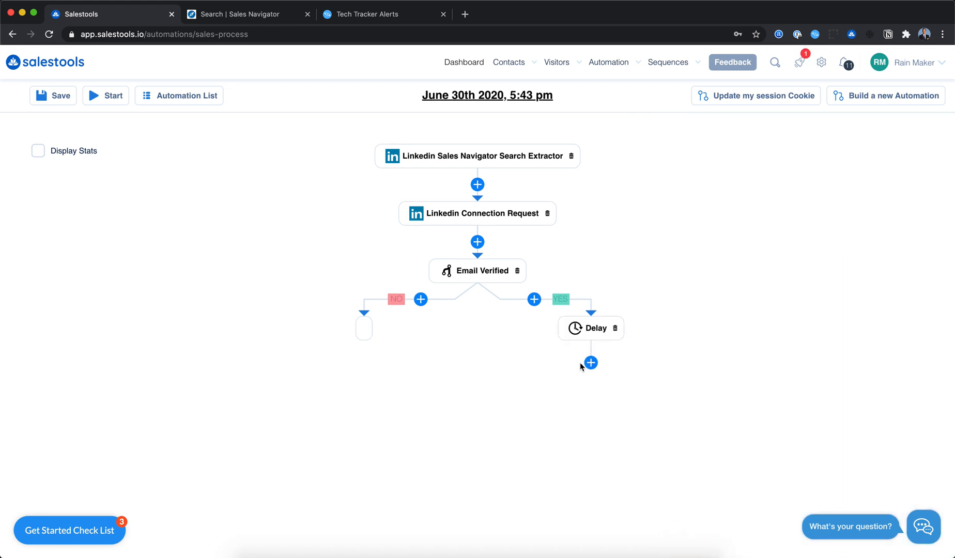
# - Add the Email Template 2 ExactVisitor Outbound email step after the Delay on the YES branch and apply
pyautogui.click(591, 362)
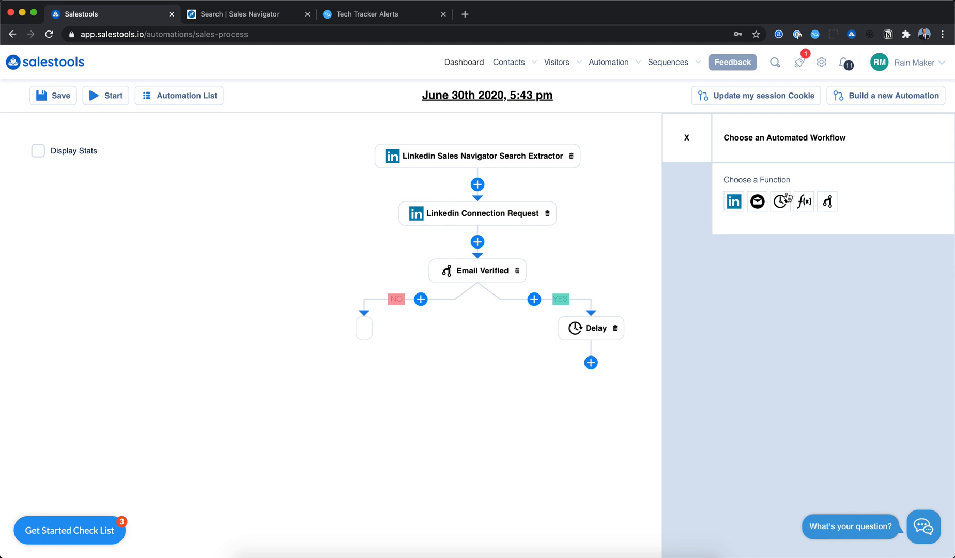
pyautogui.click(757, 201)
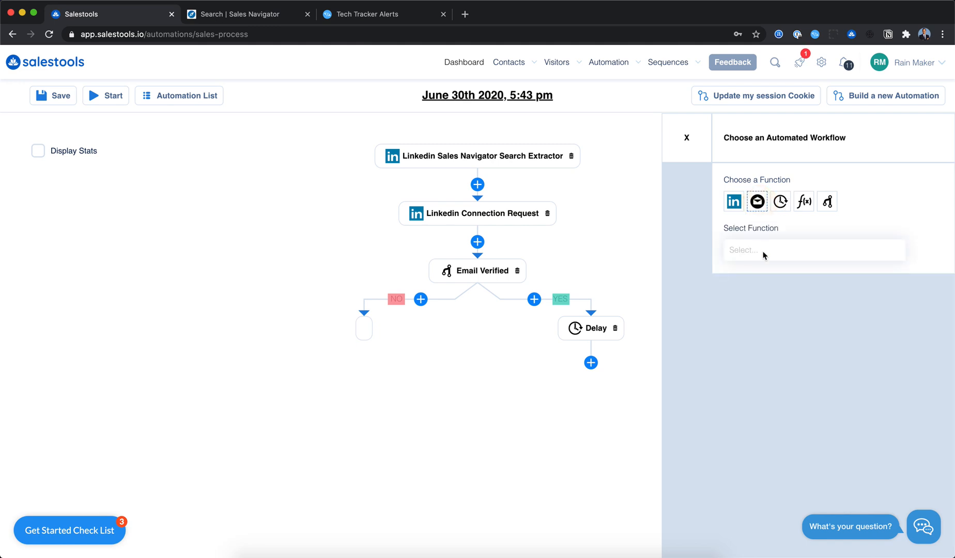
pyautogui.click(763, 253)
pyautogui.write('visi')
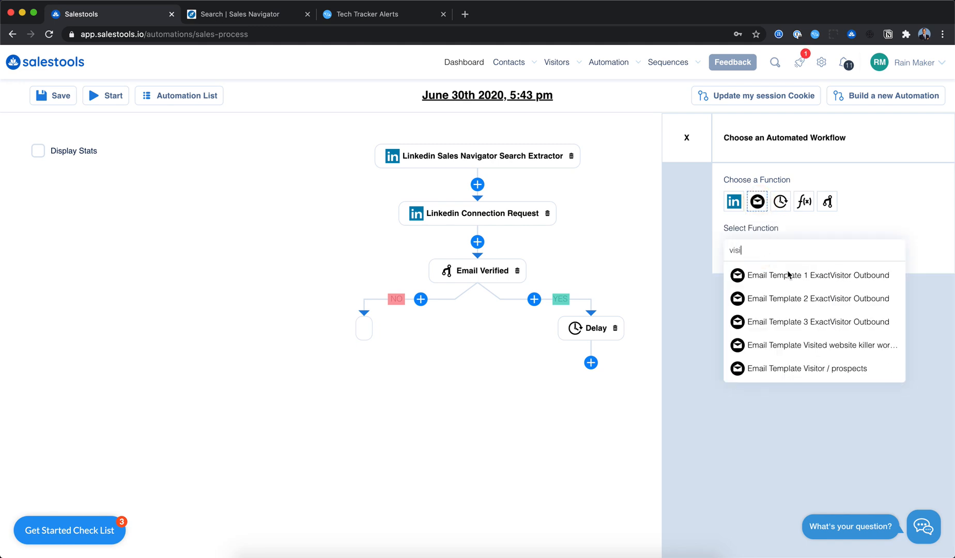
pyautogui.click(782, 299)
pyautogui.click(787, 303)
pyautogui.click(755, 328)
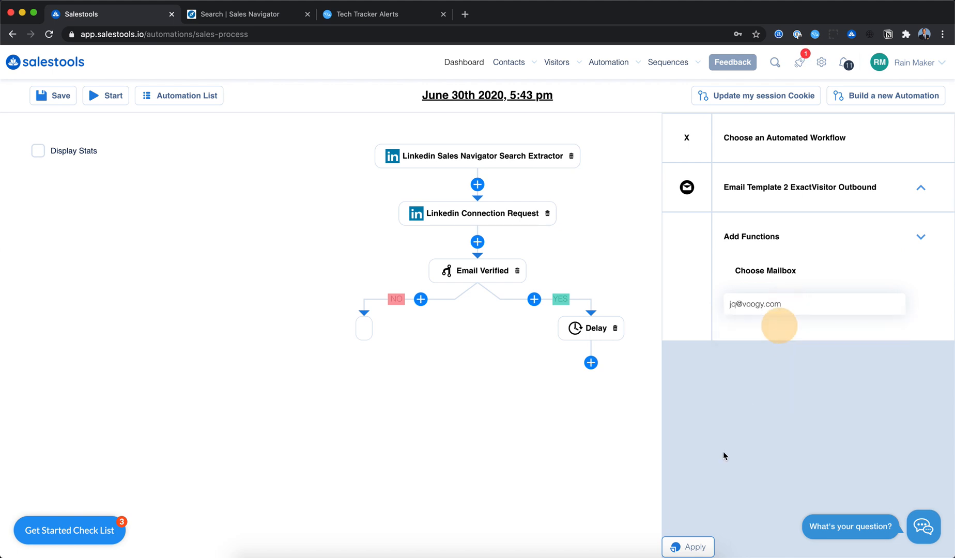
pyautogui.click(685, 547)
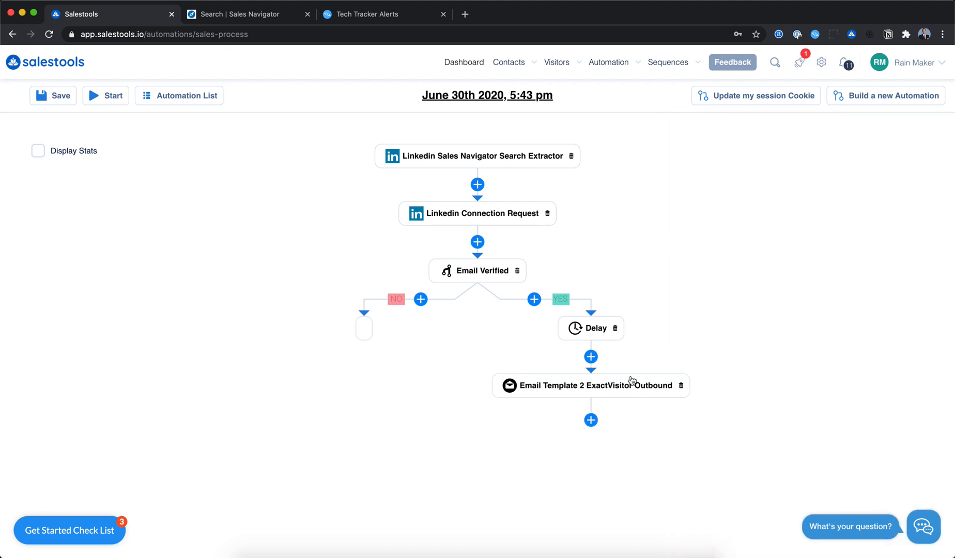
# - Add a Delay of 2 Days after the email template step and apply
pyautogui.click(591, 419)
pyautogui.click(758, 202)
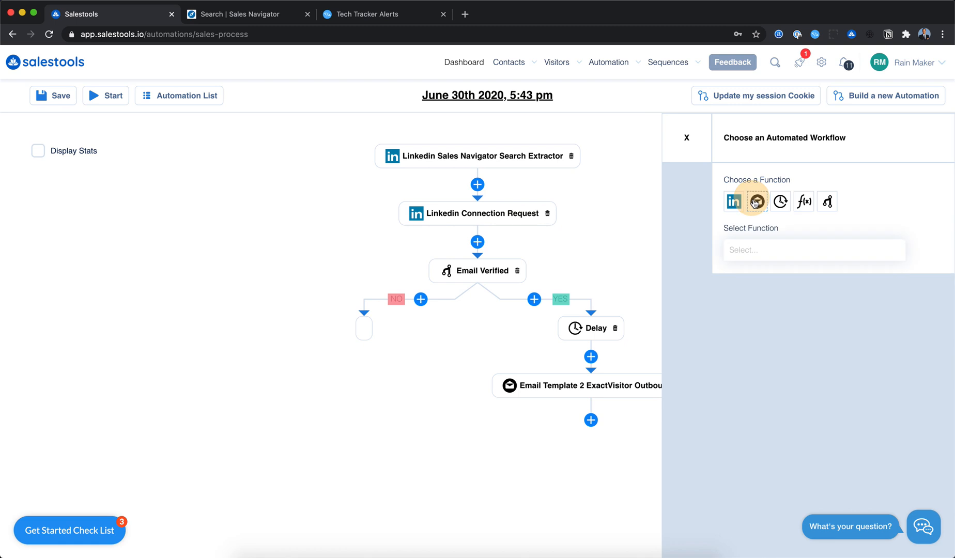
pyautogui.click(780, 202)
pyautogui.click(783, 242)
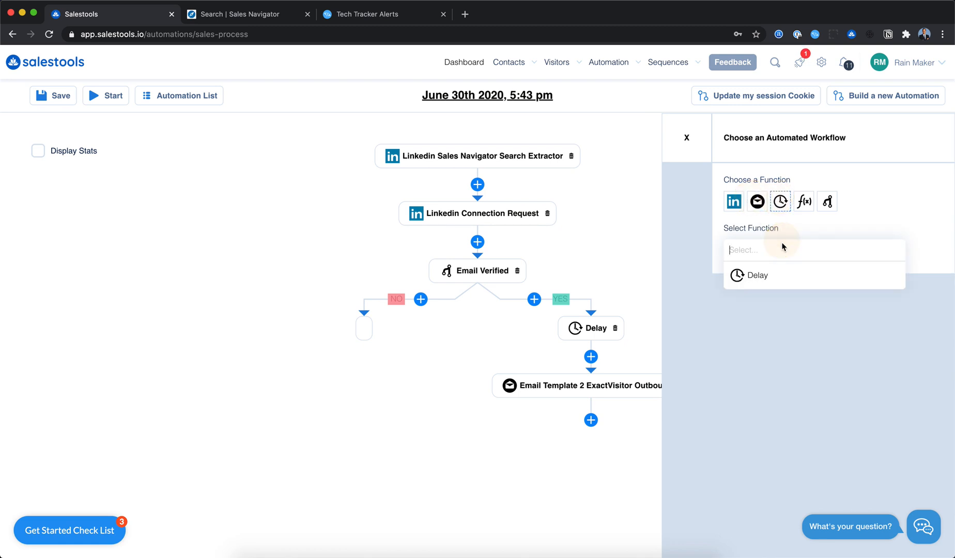
pyautogui.click(763, 275)
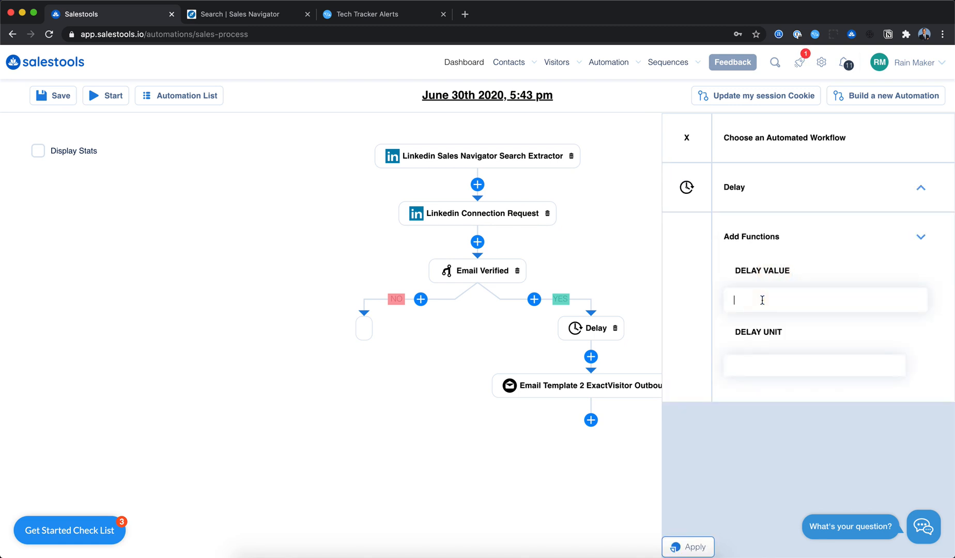
pyautogui.click(751, 364)
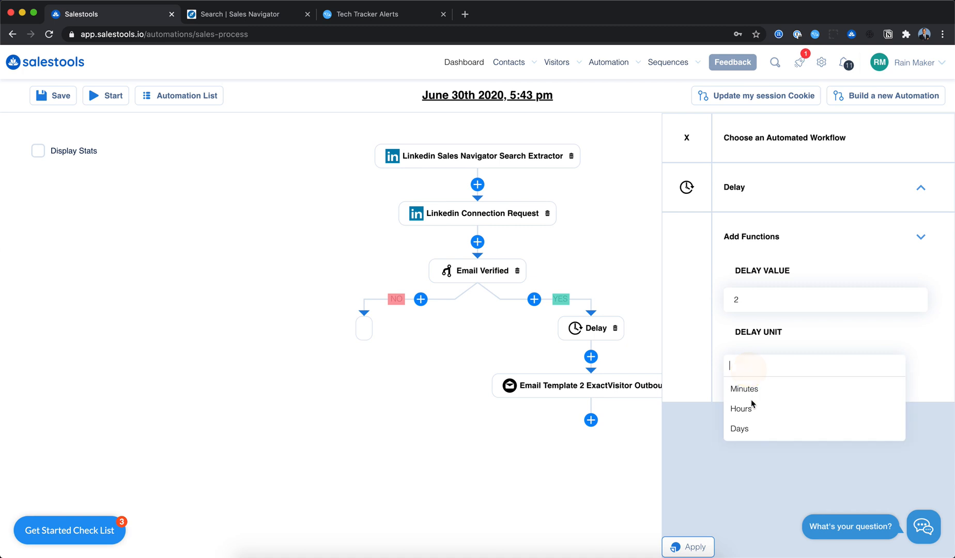
pyautogui.click(743, 428)
pyautogui.click(695, 543)
# - Add a Linkedin Message Sender step after the second Delay
pyautogui.click(591, 477)
pyautogui.click(739, 257)
pyautogui.write('mess')
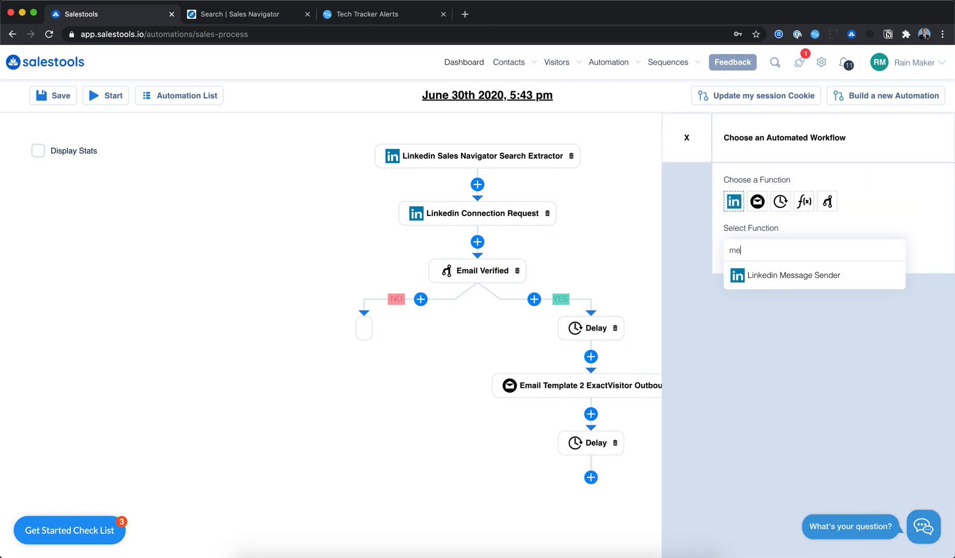
pyautogui.click(750, 274)
# - Write the message "Hi #first_name," using the first name variable, leave the image URL empty and apply
pyautogui.click(767, 323)
pyautogui.write('H')
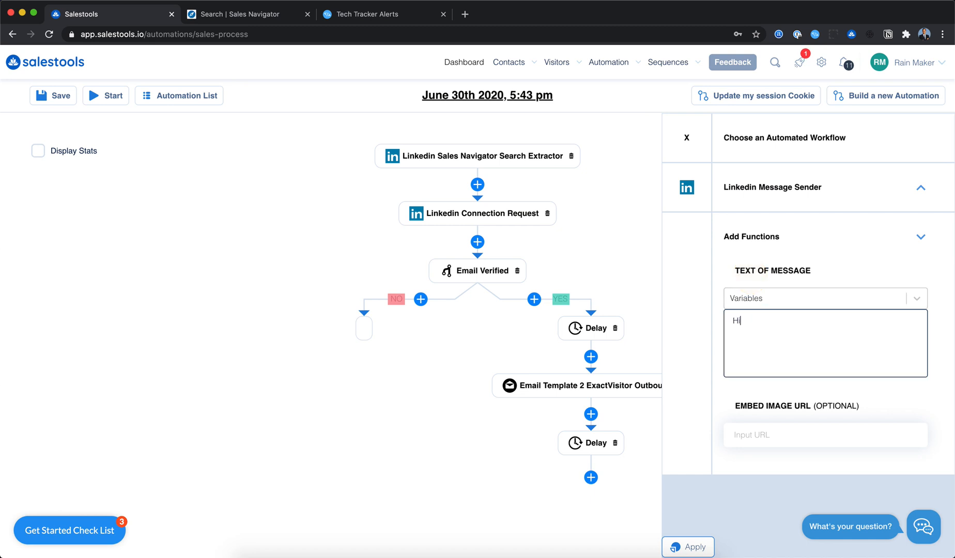
pyautogui.write('i')
pyautogui.click(771, 298)
pyautogui.click(796, 323)
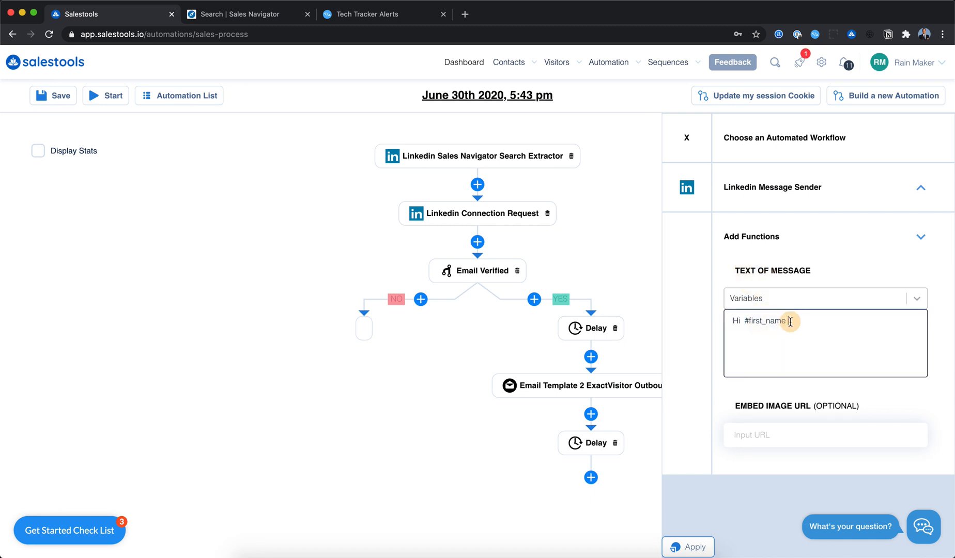
pyautogui.write(',')
pyautogui.press('Return')
pyautogui.click(734, 434)
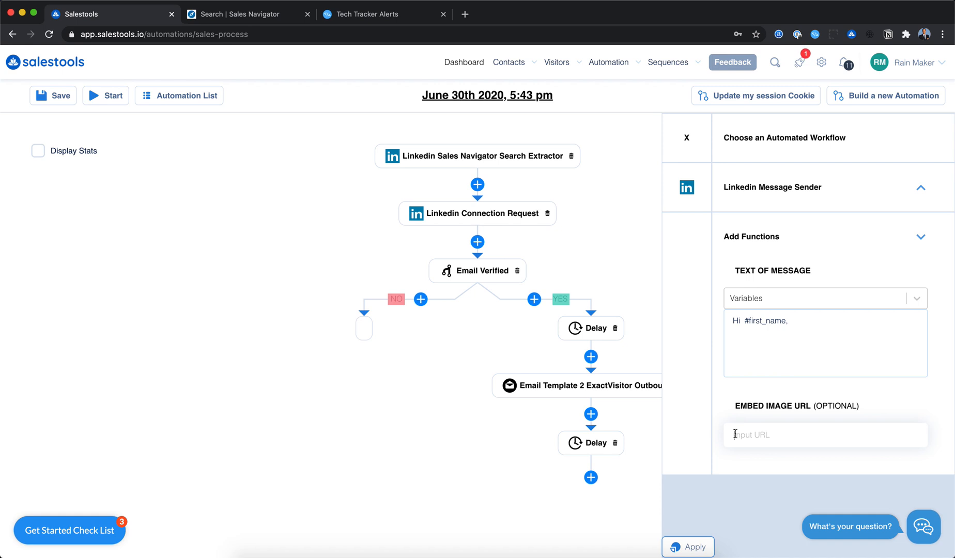
pyautogui.click(759, 445)
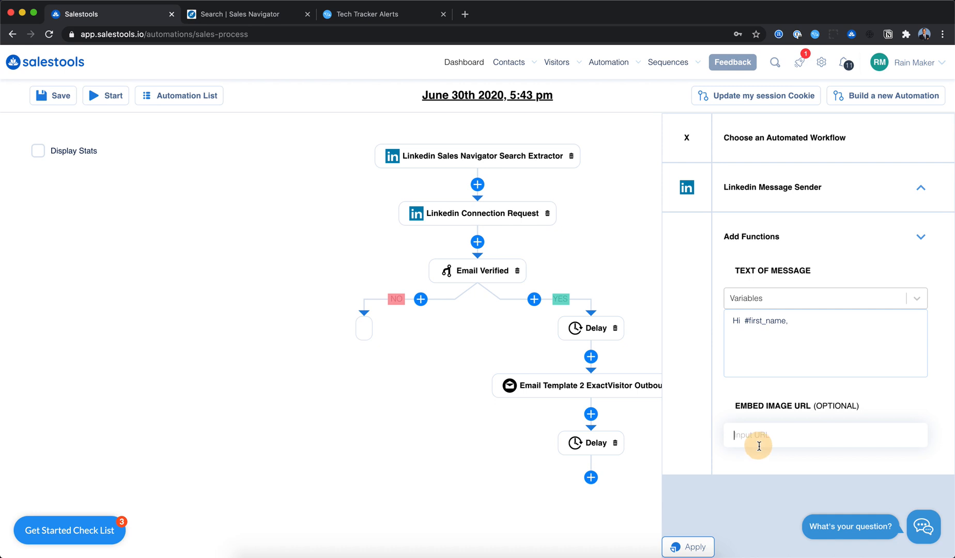
pyautogui.click(759, 446)
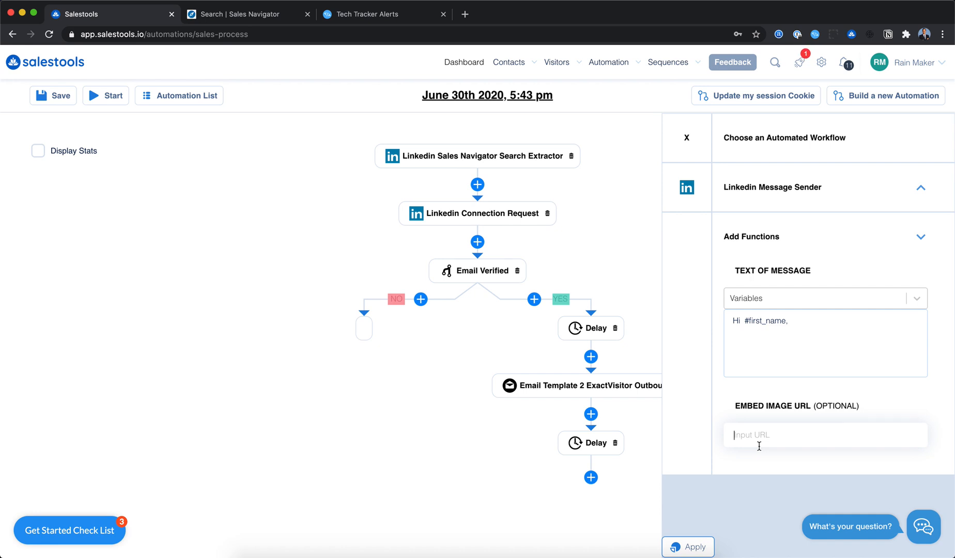
pyautogui.click(687, 547)
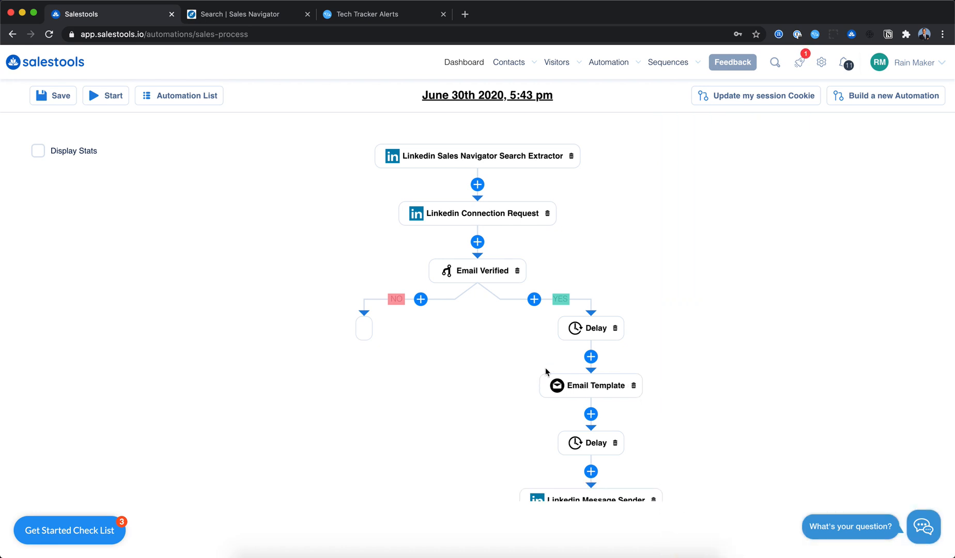
# - Add a Linkedin Withdrawal Requester step after the Linkedin Message Sender and apply
pyautogui.scroll(-3, 402, 244)
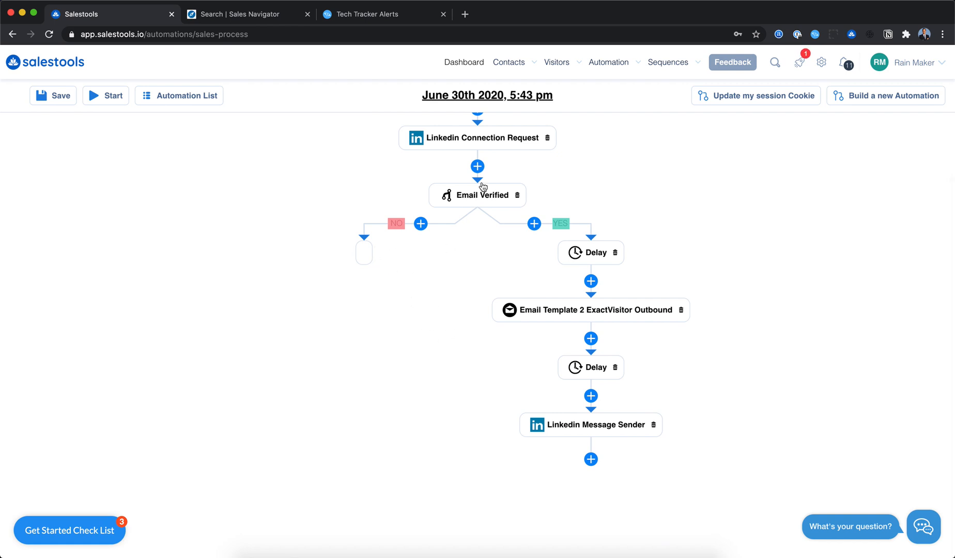
pyautogui.click(591, 459)
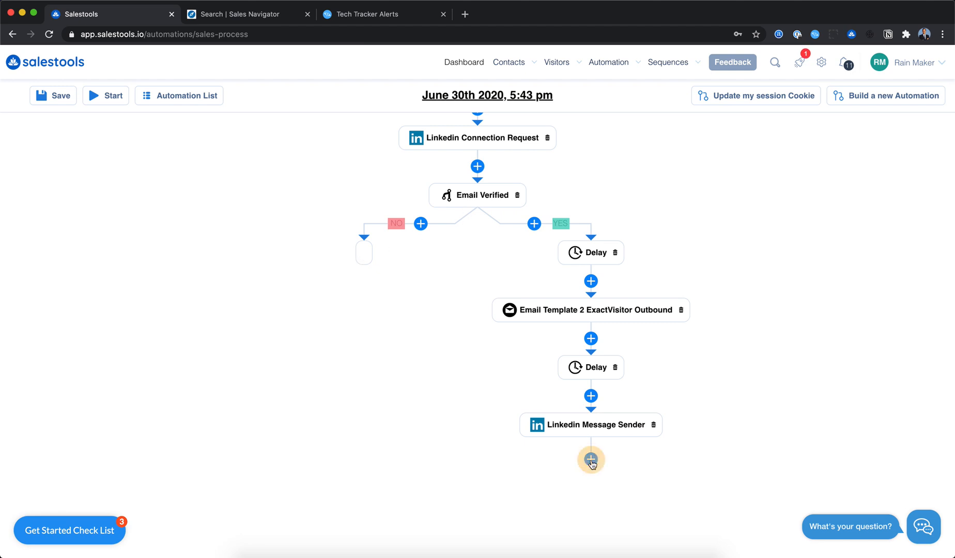
pyautogui.click(733, 201)
pyautogui.click(757, 252)
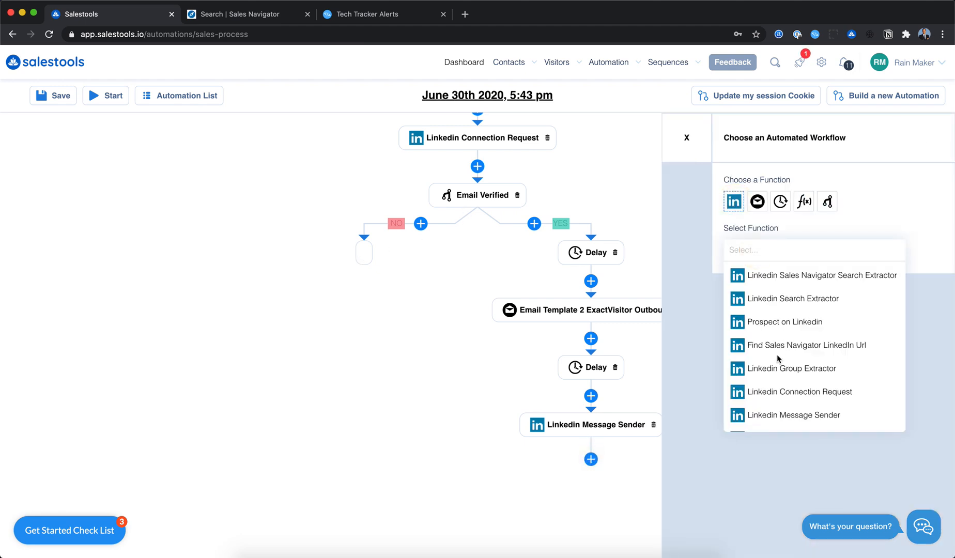
pyautogui.scroll(-2, 759, 310)
pyautogui.click(797, 396)
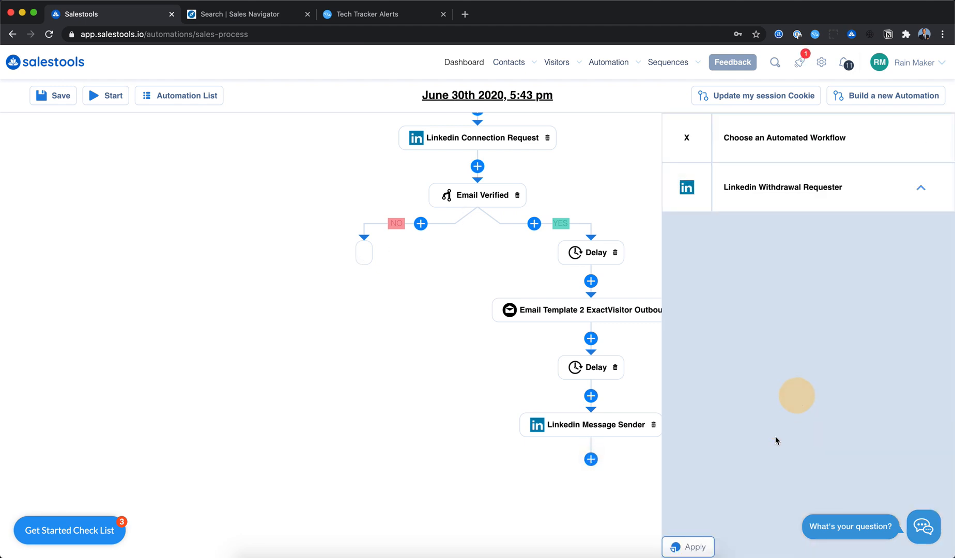
pyautogui.click(688, 546)
# - Open the Visited website killer workflow template from the Visitors folder of the email templates
pyautogui.scroll(-3, 687, 437)
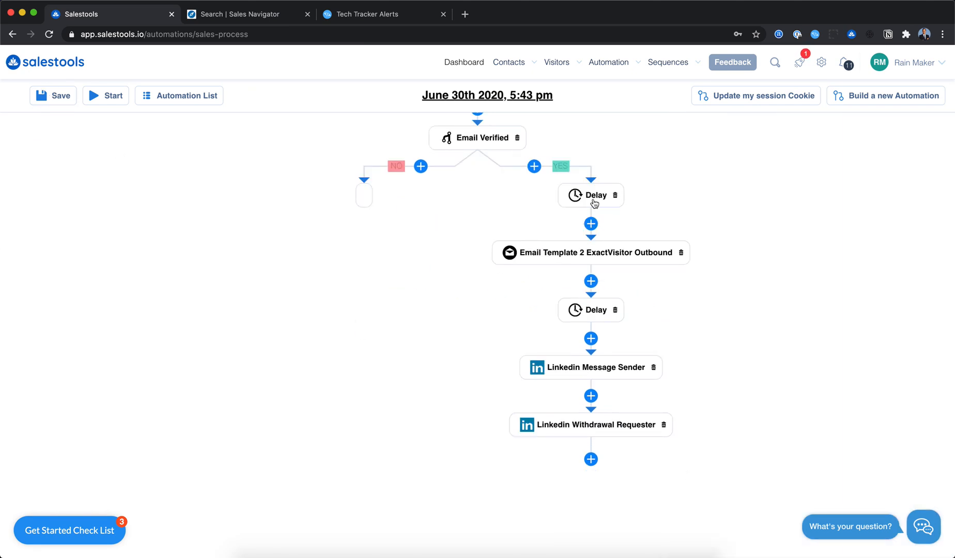
pyautogui.scroll(3, 507, 268)
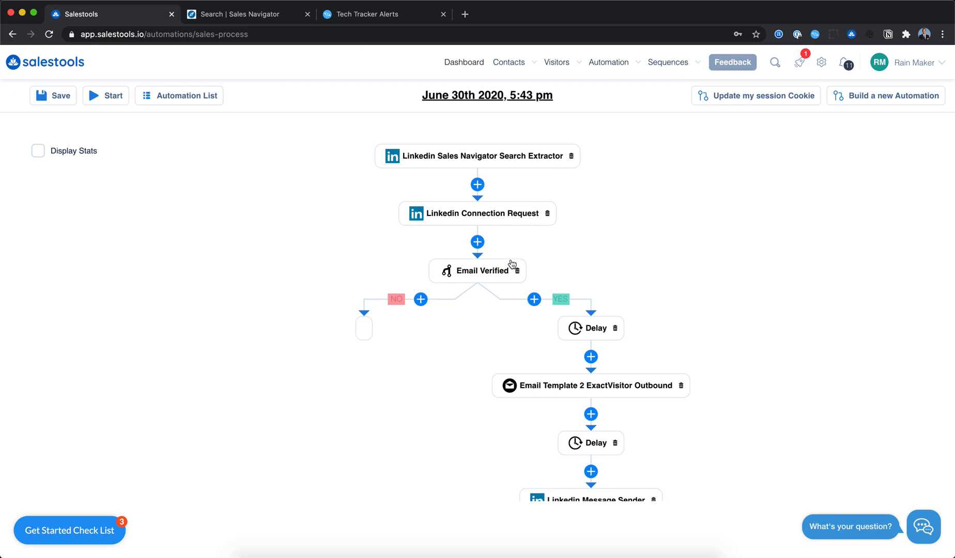
pyautogui.click(668, 62)
pyautogui.click(686, 125)
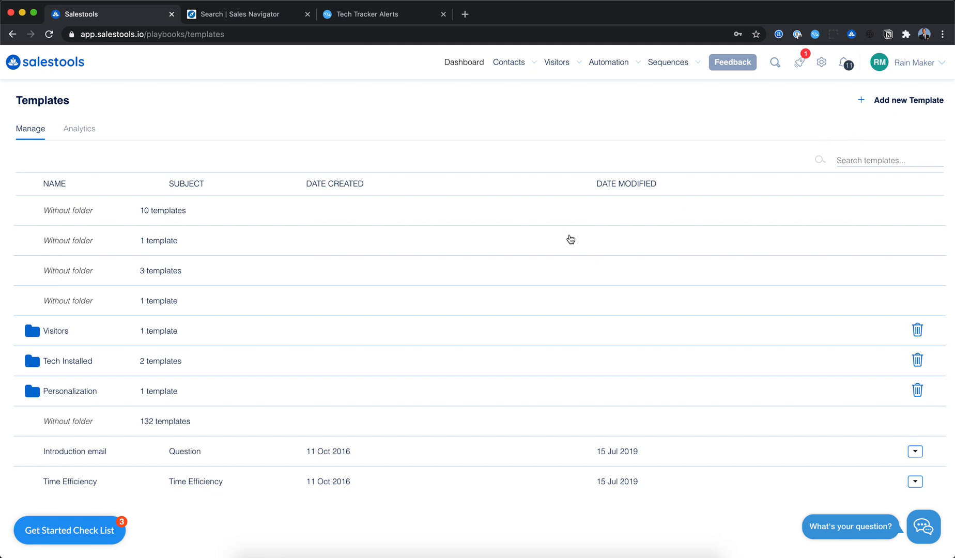
pyautogui.click(63, 335)
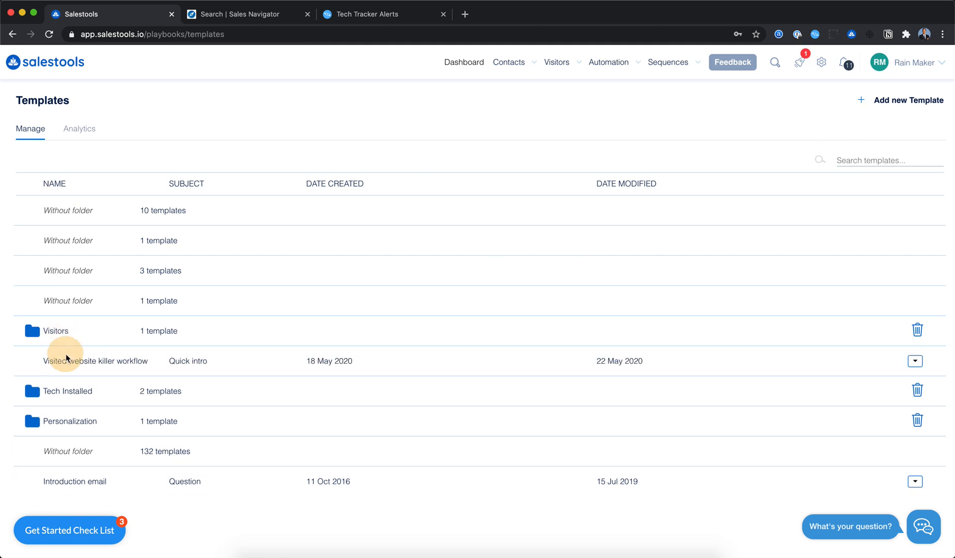
pyautogui.click(65, 360)
pyautogui.click(441, 241)
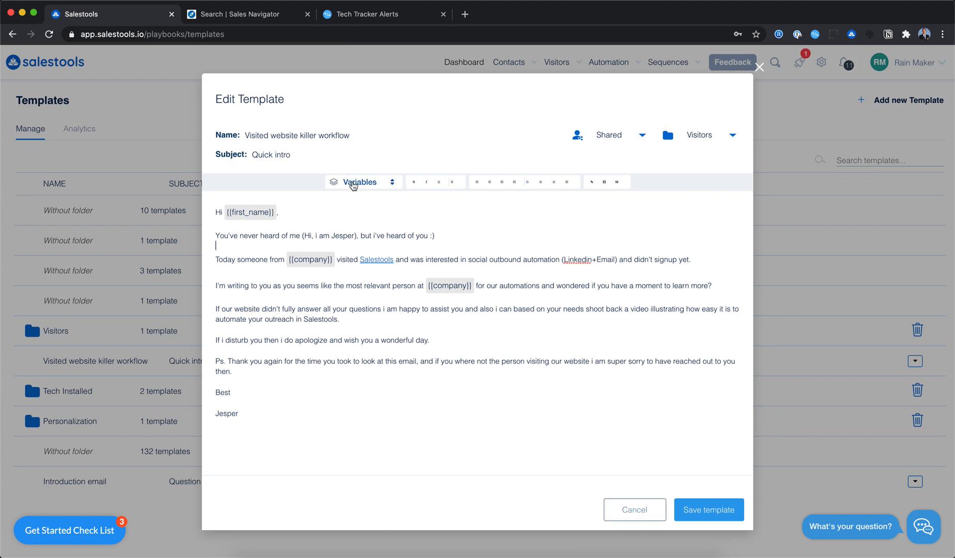
# - Browse the template's available variables and close the editor without saving
pyautogui.click(352, 184)
pyautogui.scroll(-3, 362, 251)
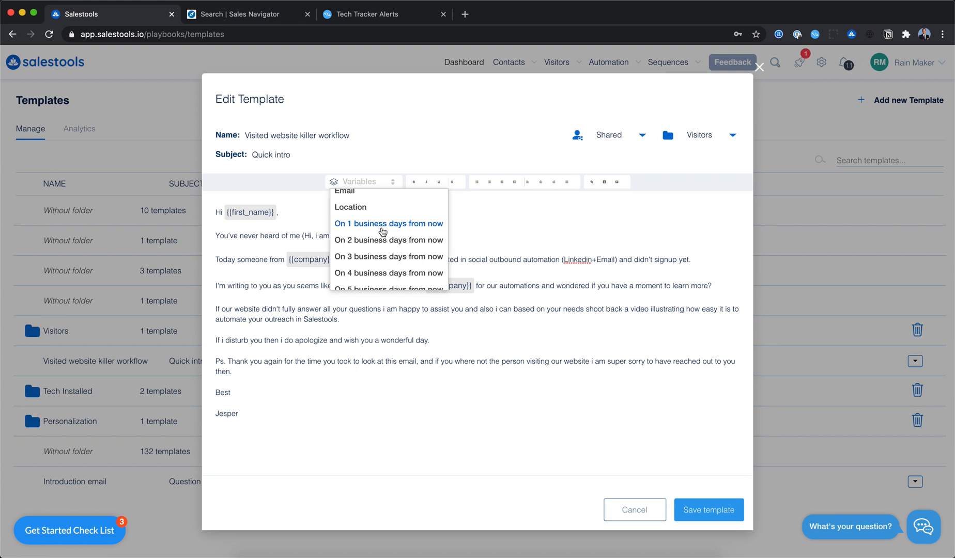
pyautogui.scroll(-1, 404, 264)
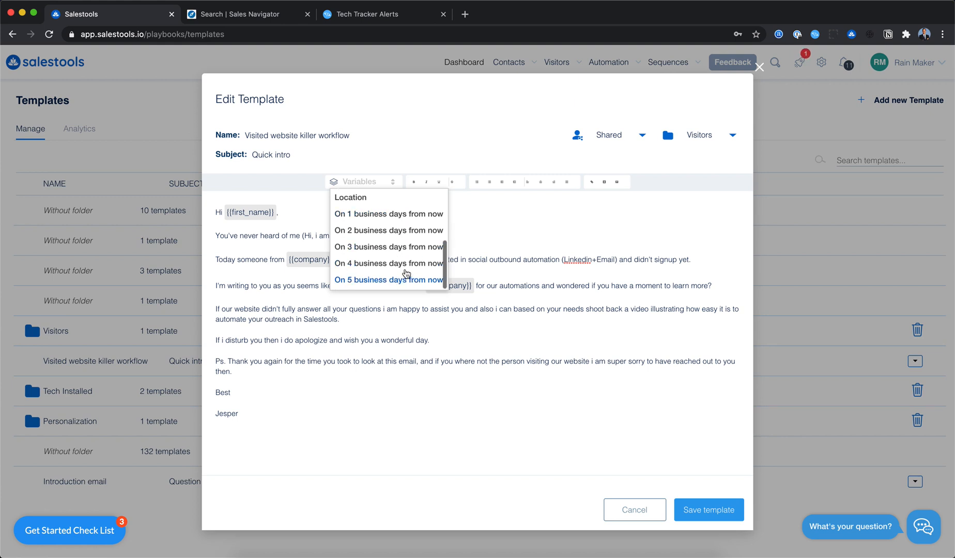
pyautogui.click(565, 325)
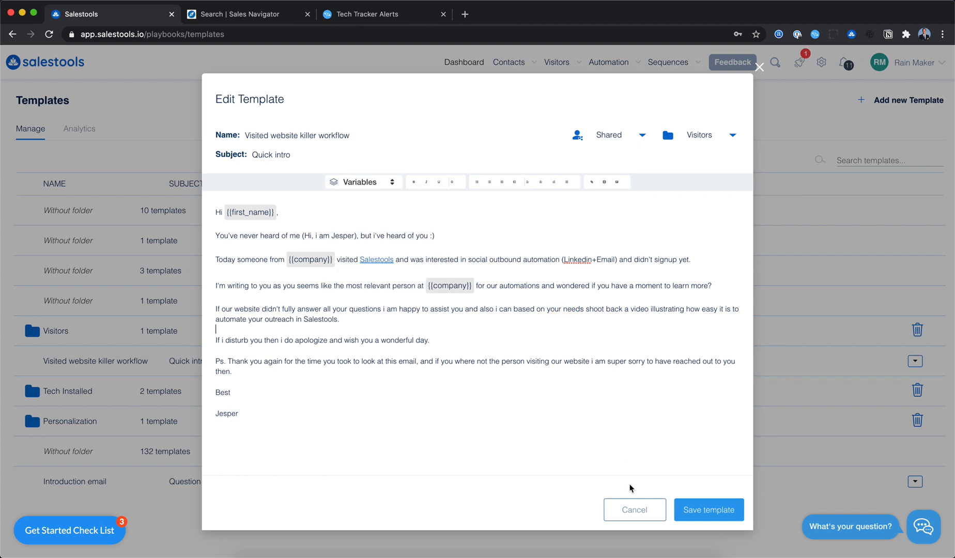
pyautogui.click(634, 510)
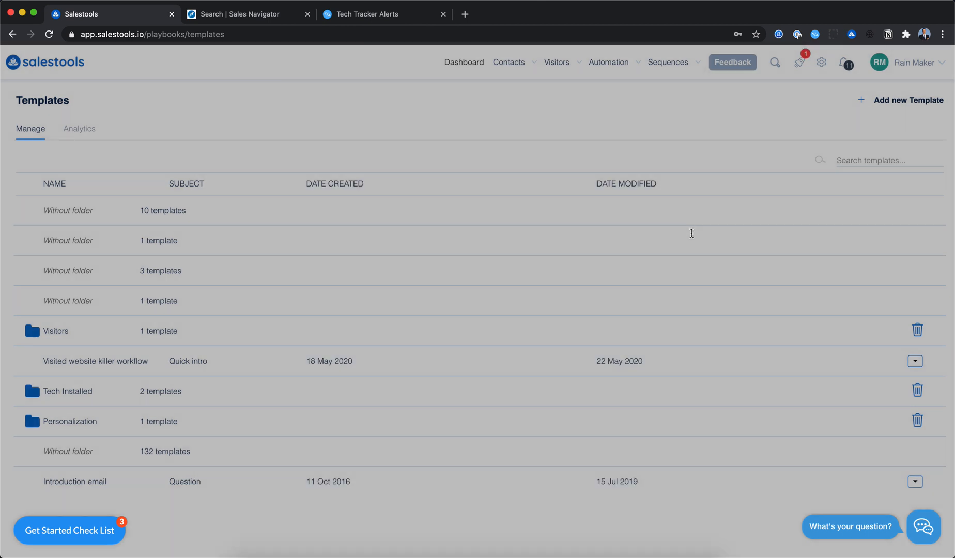
# - Open the Contacts list and reload the page
pyautogui.moveTo(526, 78)
pyautogui.click(518, 102)
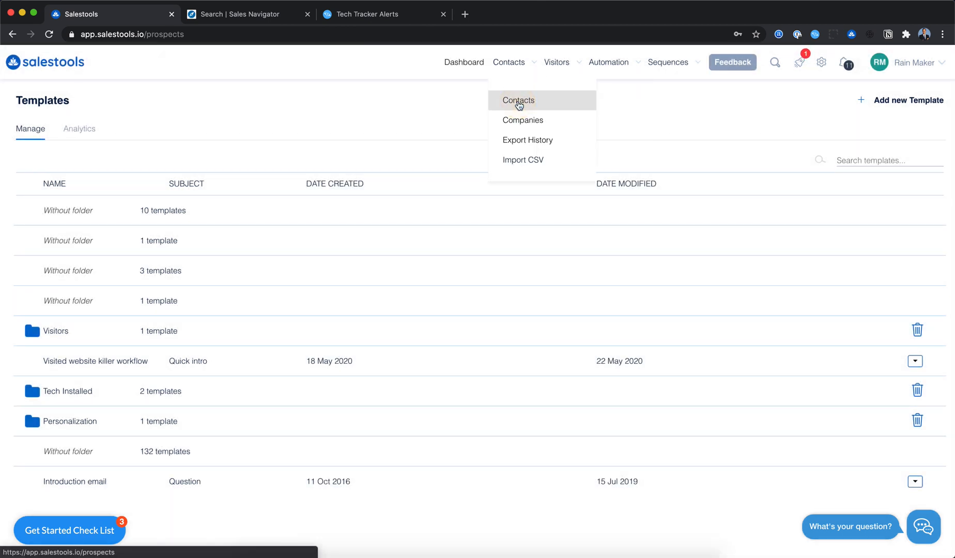
pyautogui.click(519, 103)
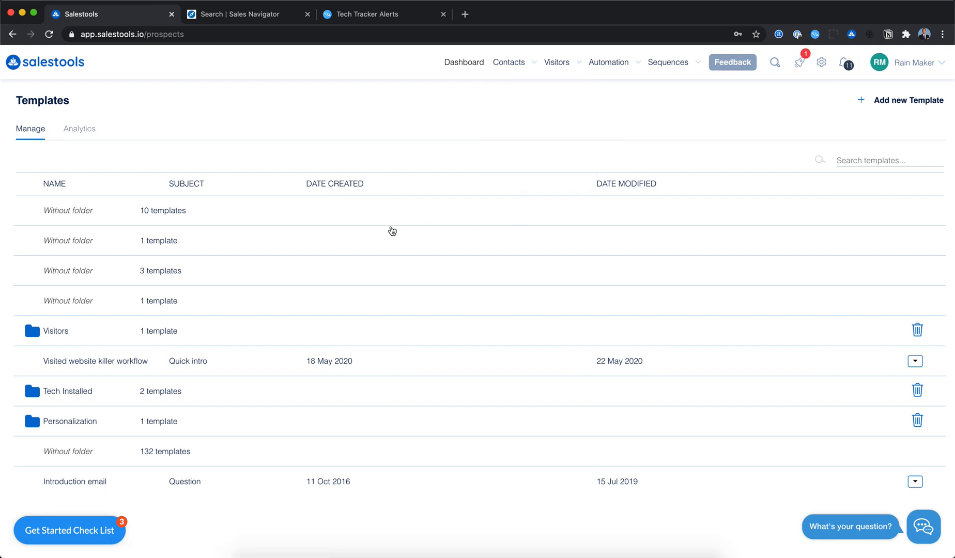
pyautogui.moveTo(504, 79)
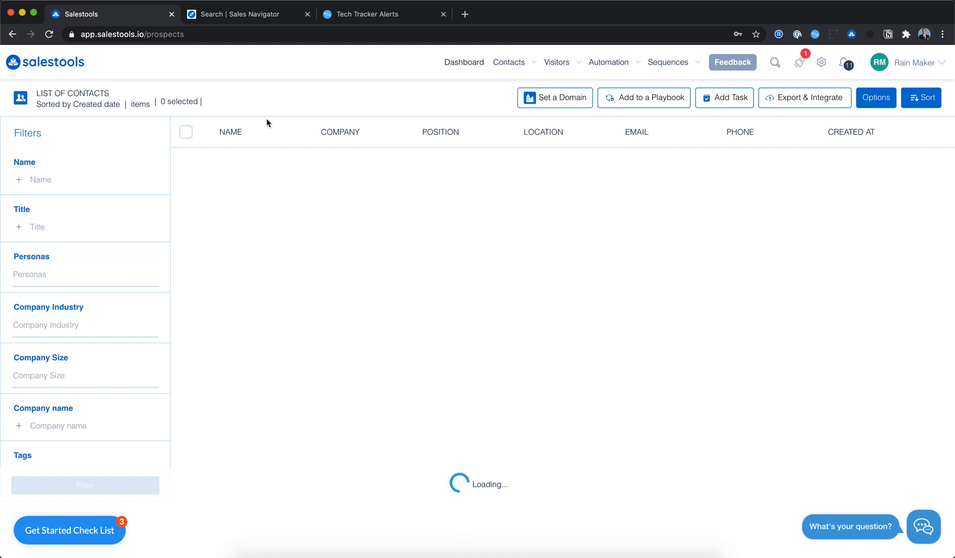
pyautogui.moveTo(669, 62)
pyautogui.press('super+r')
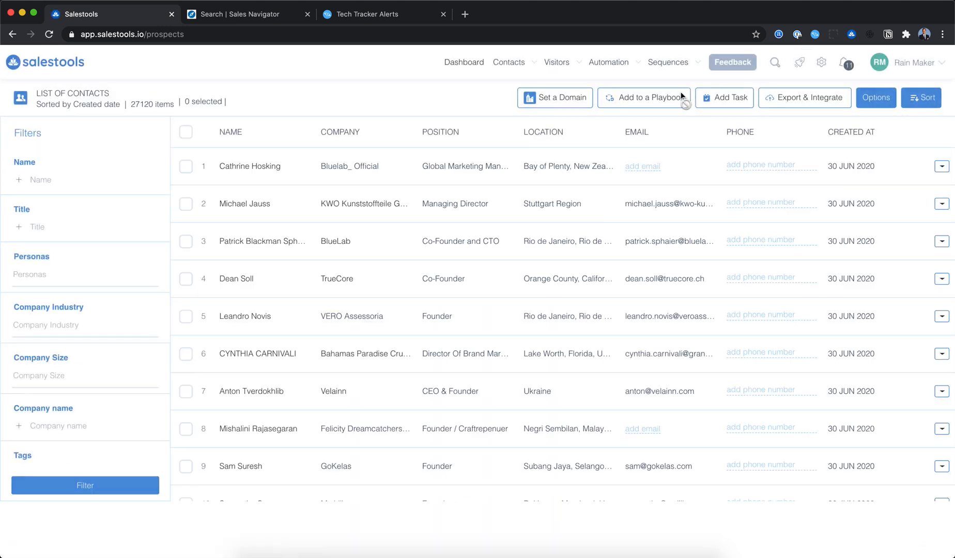
# - Select all listed contacts and choose the Copy of Copy of One pager playbook in the Add to a Playbook dialog, then close it
pyautogui.click(185, 131)
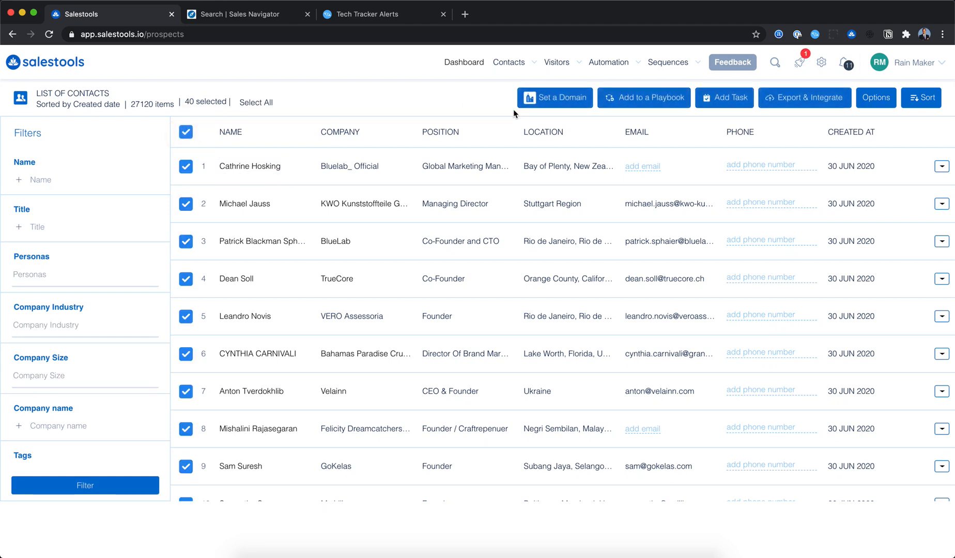
pyautogui.click(646, 100)
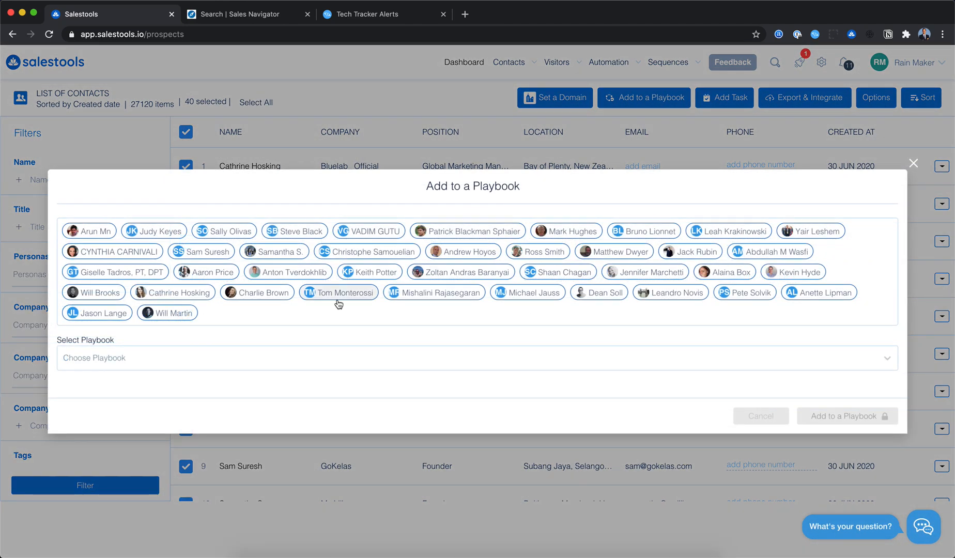
pyautogui.click(200, 363)
pyautogui.click(114, 466)
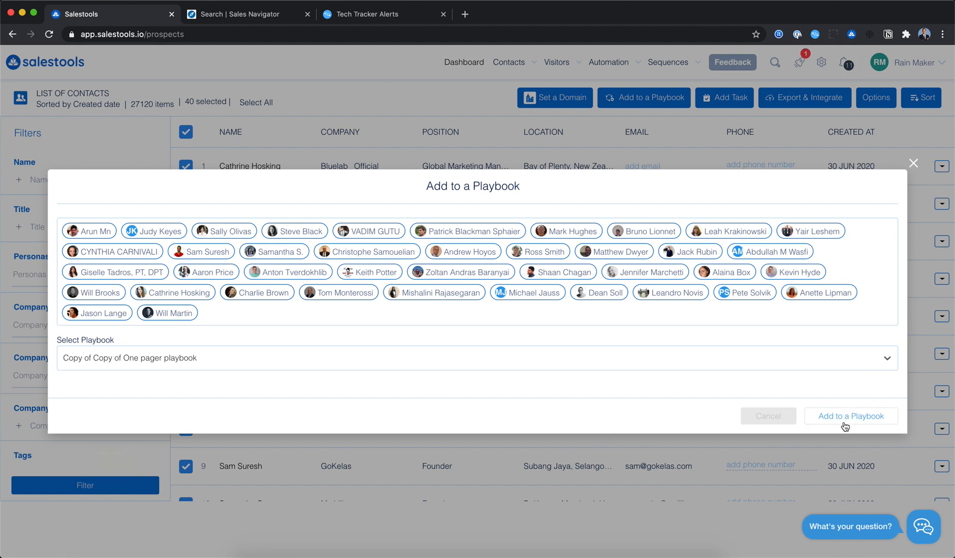
pyautogui.click(913, 163)
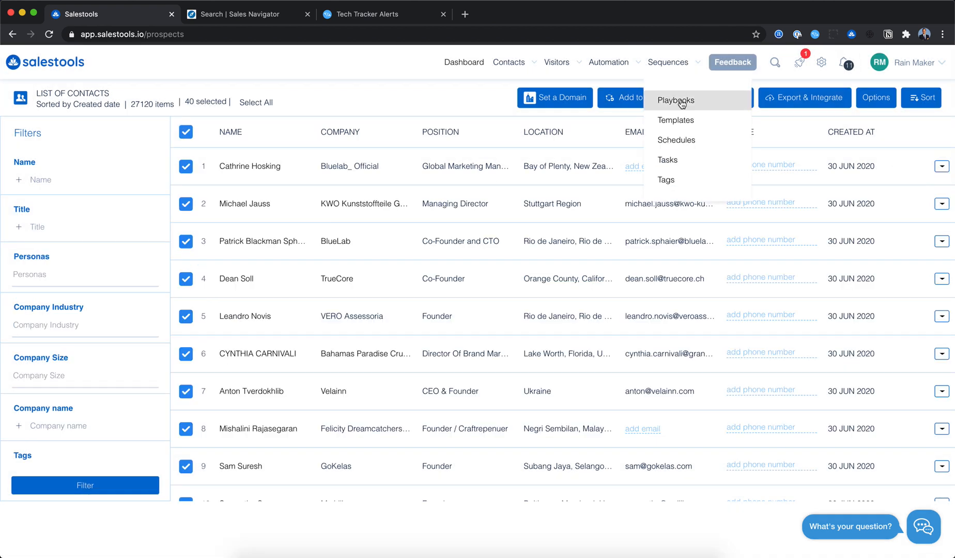
# - Open the Copy of Jesper twst playbook and delete the 234 template from Step 1
pyautogui.click(672, 101)
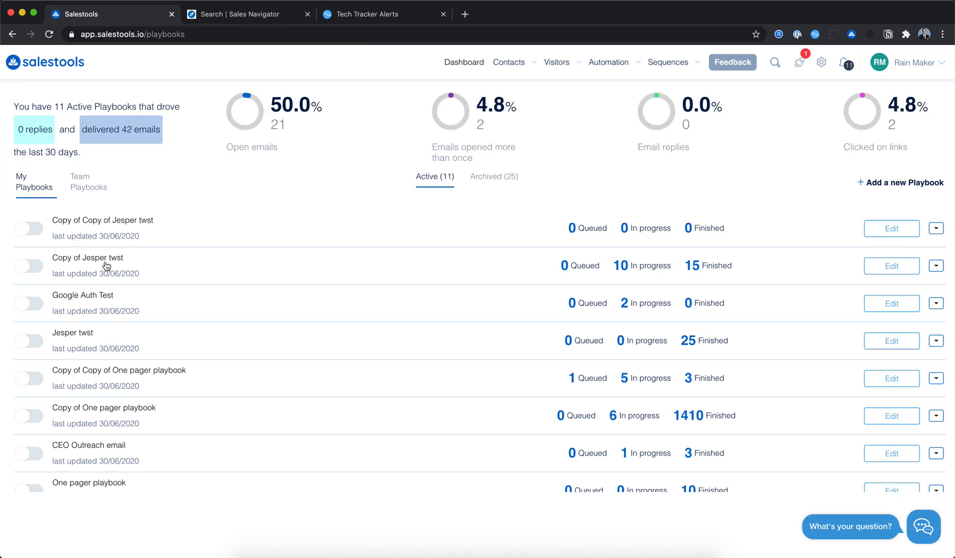
pyautogui.click(106, 266)
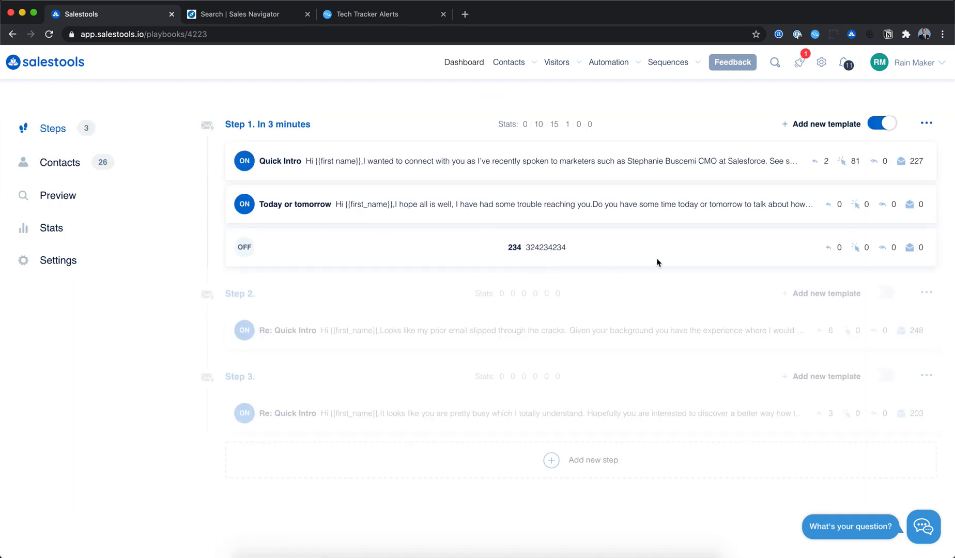
pyautogui.click(247, 253)
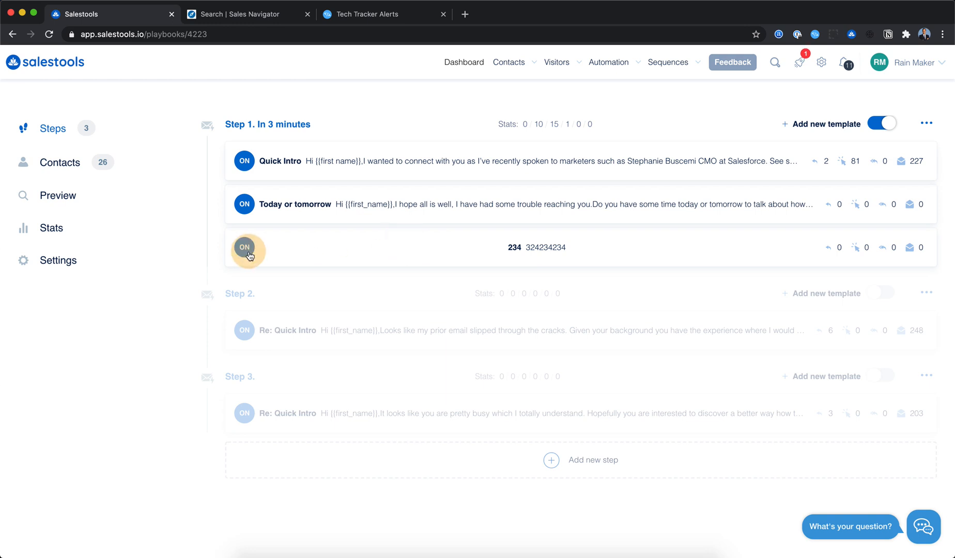
pyautogui.click(536, 253)
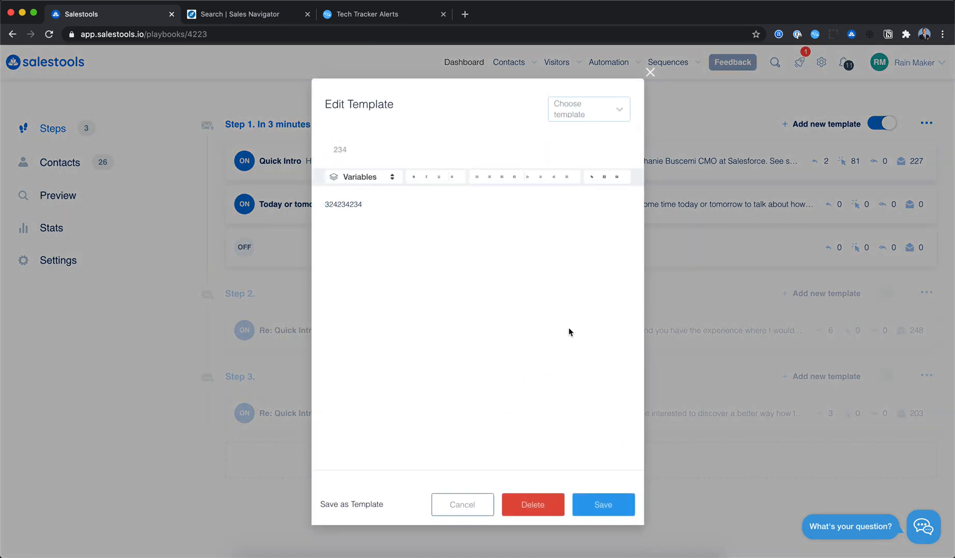
pyautogui.click(533, 504)
# - Open the Quick Intro template of Step 1 for review and close it without changes
pyautogui.click(569, 167)
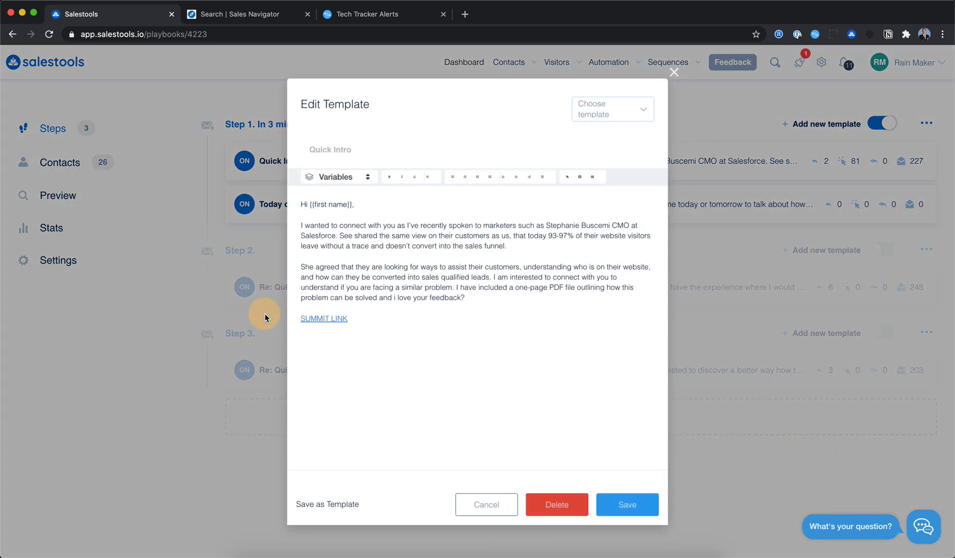
pyautogui.click(265, 313)
pyautogui.click(330, 160)
pyautogui.click(408, 328)
pyautogui.click(497, 504)
# - Try to activate Steps 2 and 3 of the playbook
pyautogui.click(887, 248)
pyautogui.click(886, 333)
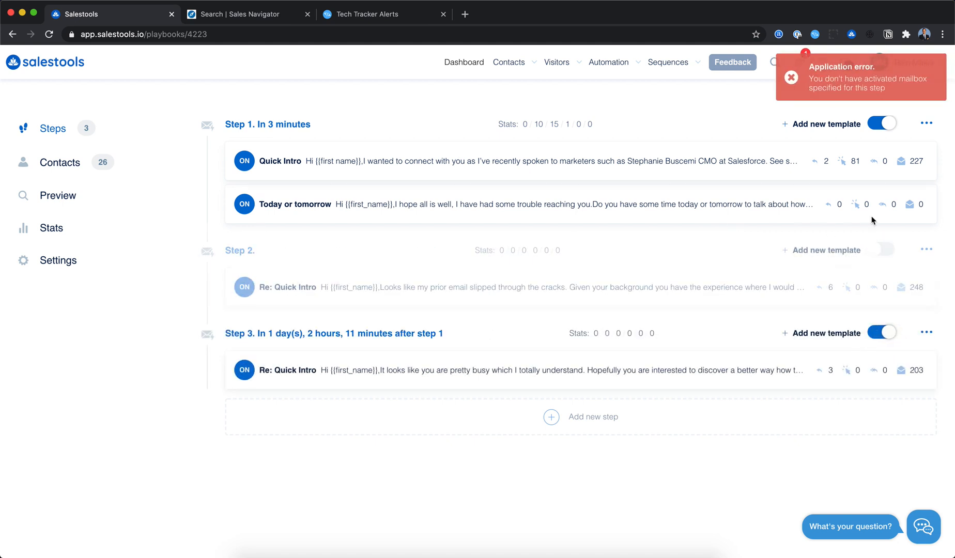
pyautogui.click(864, 131)
pyautogui.click(859, 79)
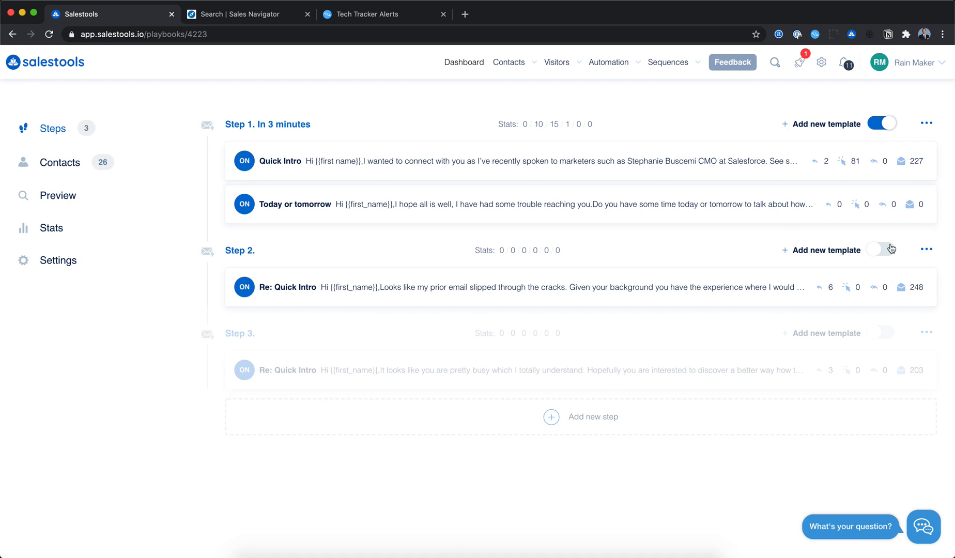
pyautogui.click(926, 250)
pyautogui.click(902, 275)
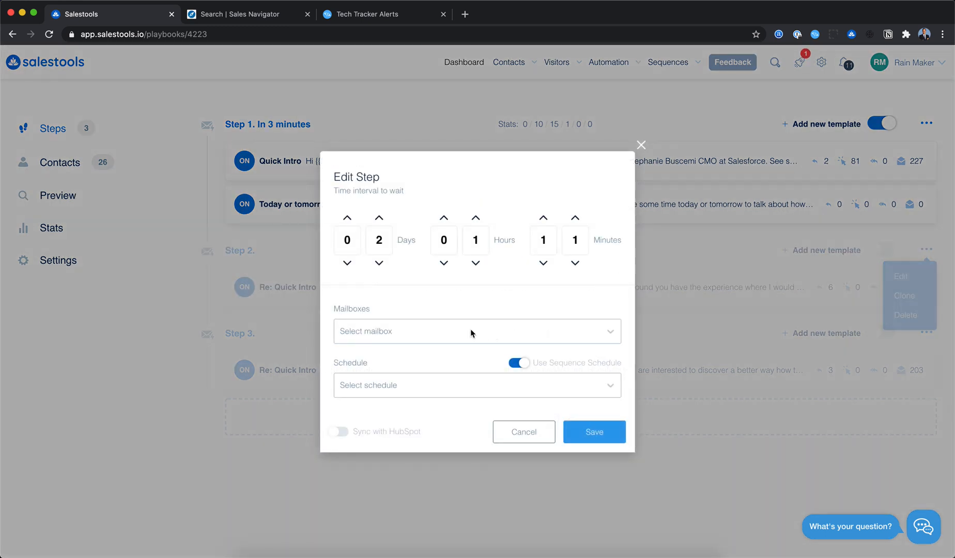
pyautogui.click(448, 329)
pyautogui.click(404, 399)
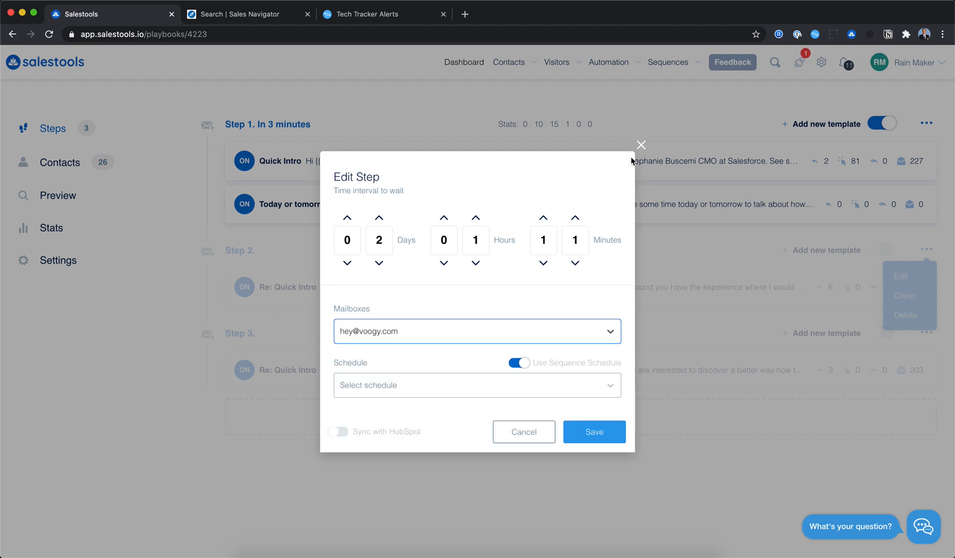
pyautogui.click(531, 433)
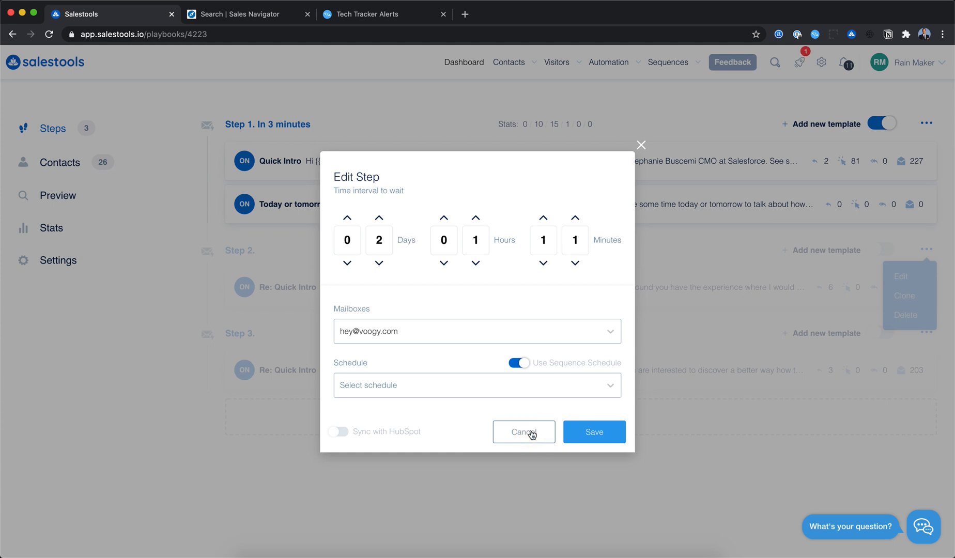
pyautogui.click(532, 433)
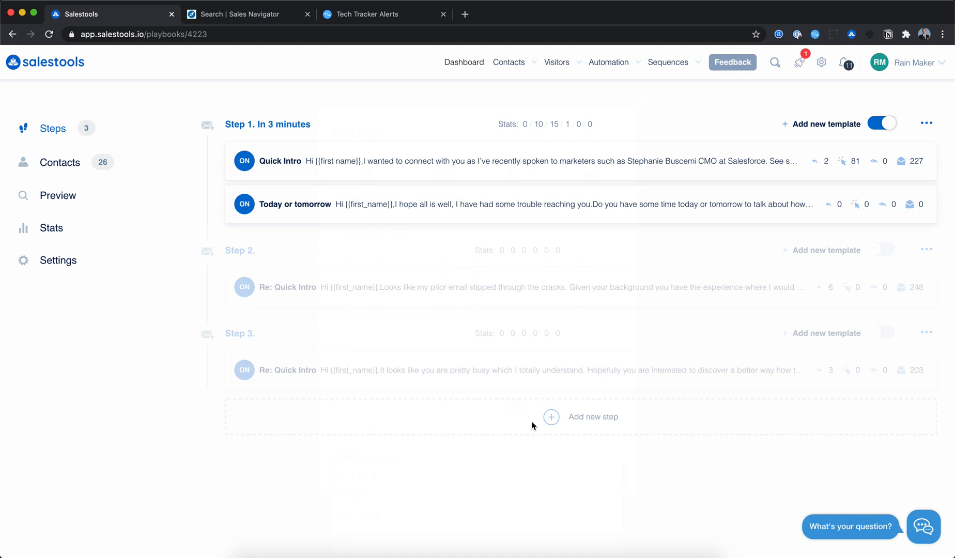
pyautogui.click(552, 421)
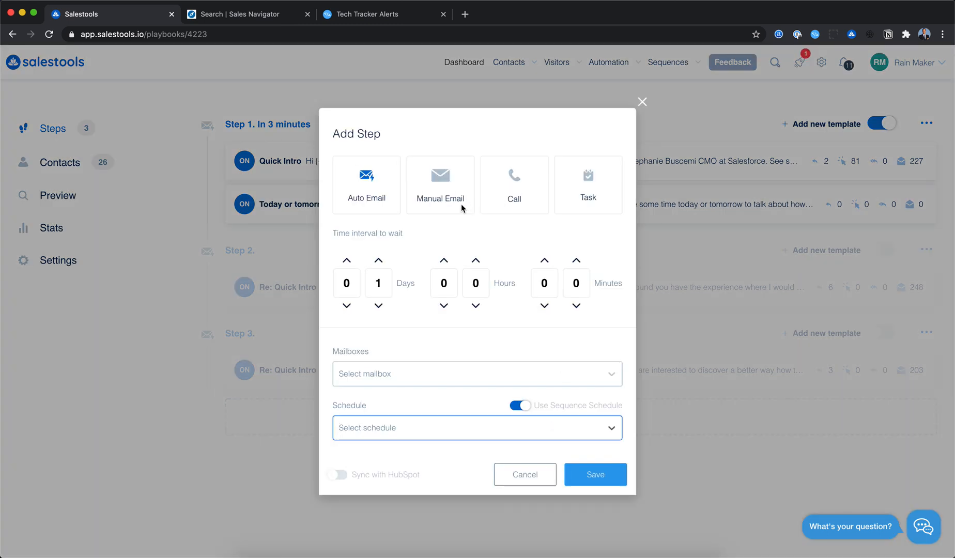
pyautogui.click(379, 305)
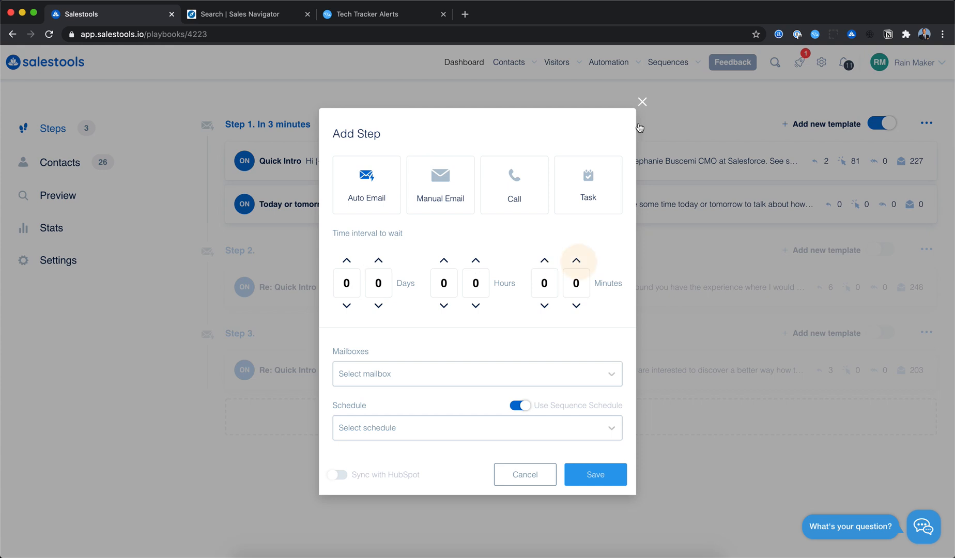
pyautogui.click(643, 102)
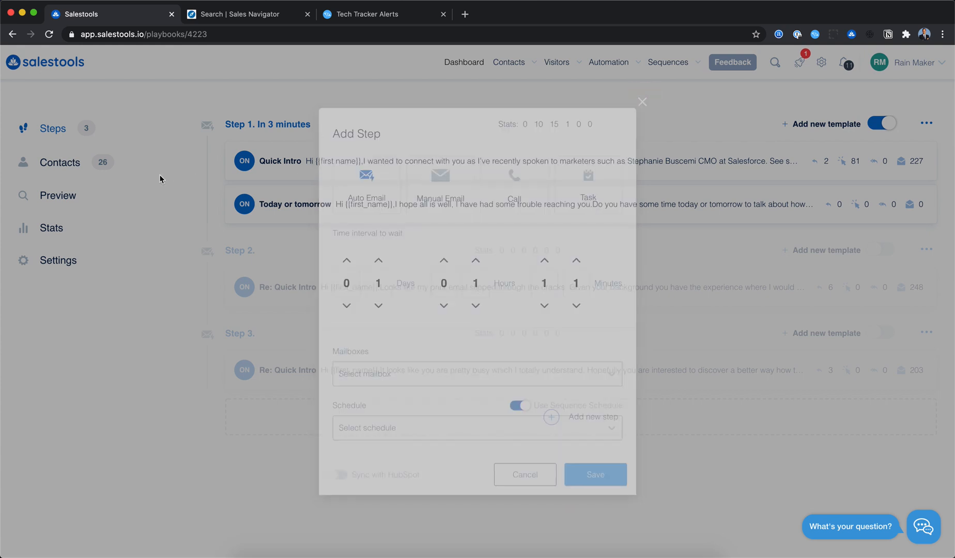
# - Preview the playbook's emails for a selected contact
pyautogui.click(65, 199)
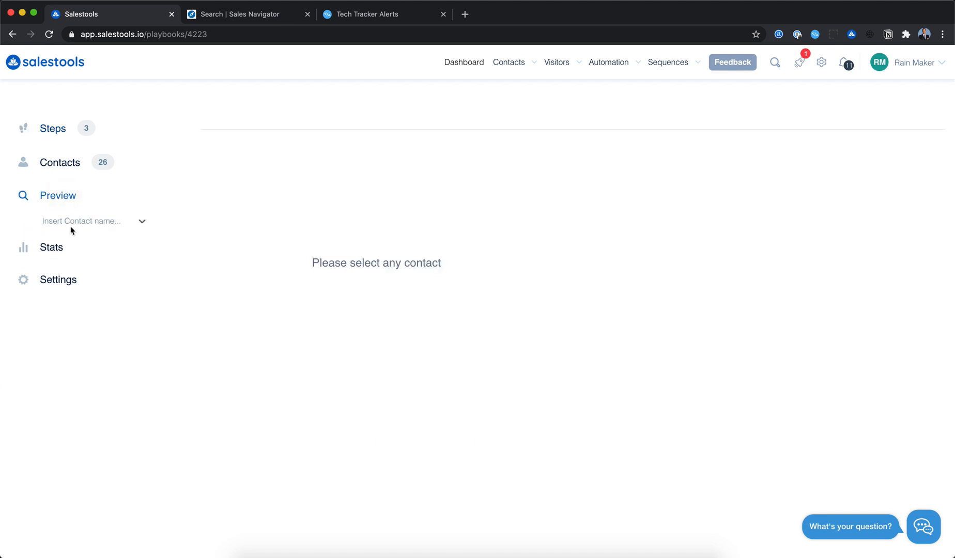
pyautogui.click(73, 227)
pyautogui.click(80, 270)
pyautogui.click(347, 200)
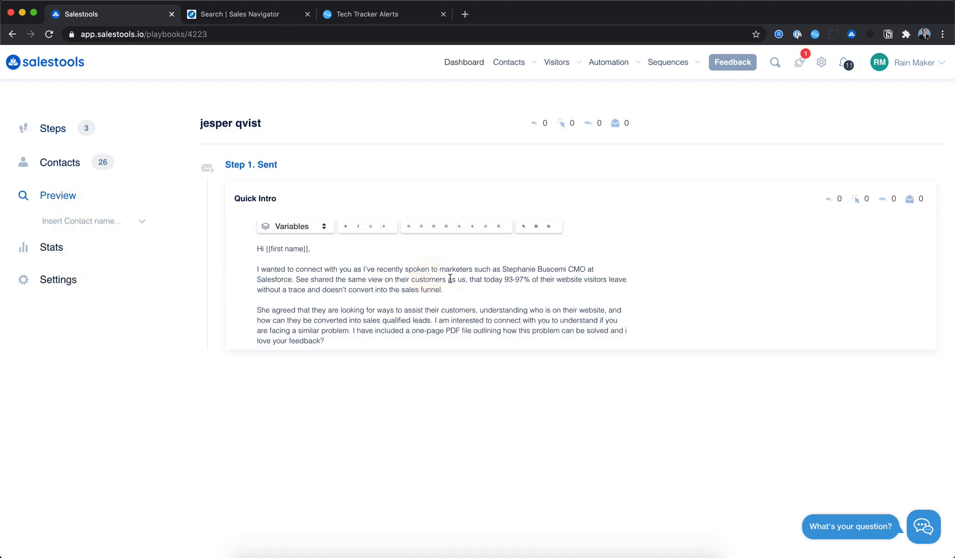
pyautogui.scroll(-1, 461, 285)
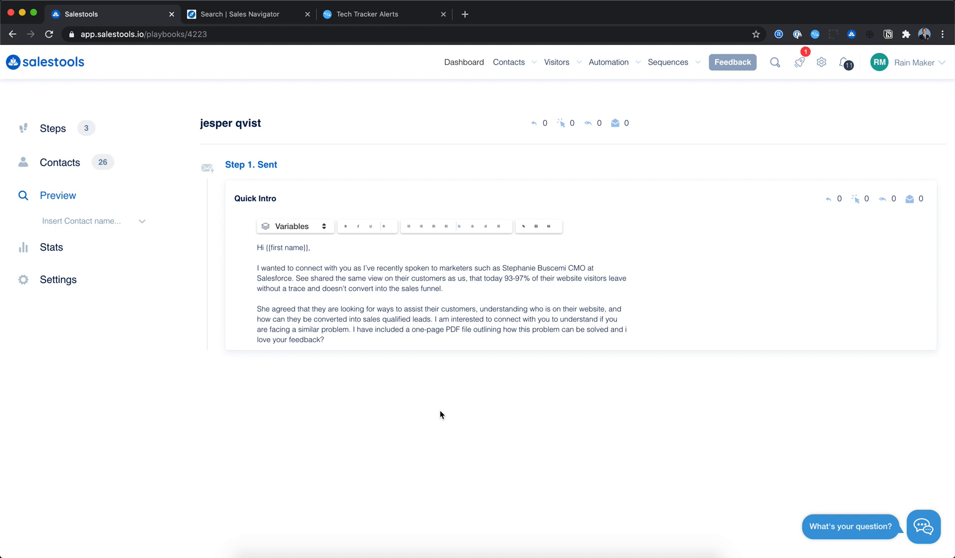
# - Open the New Automation page and browse the available workflow types
pyautogui.click(610, 61)
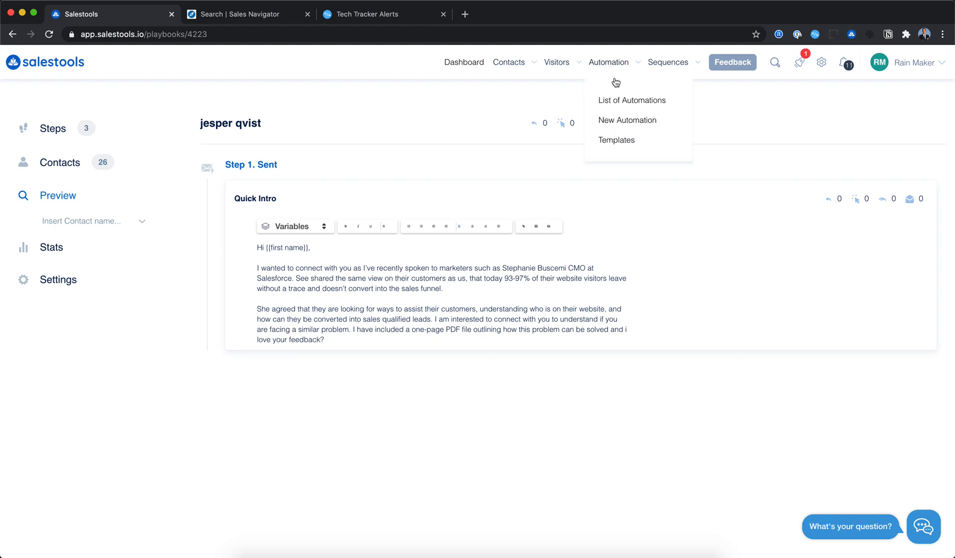
pyautogui.click(613, 121)
pyautogui.scroll(-5, 481, 230)
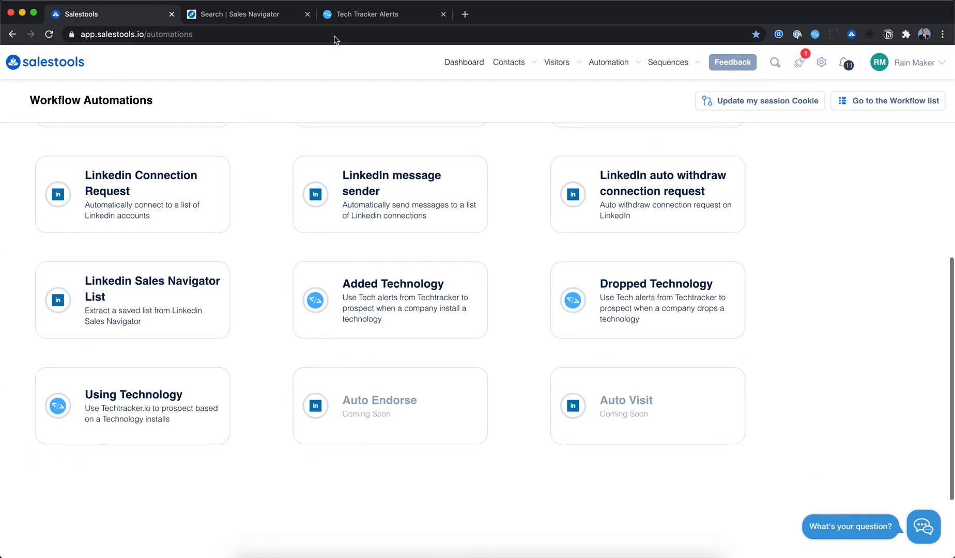
# - Switch to the Tech Tracker Alerts tab, open the new alert dialog, close it, and return to Salestools
pyautogui.click(367, 22)
pyautogui.moveTo(131, 293)
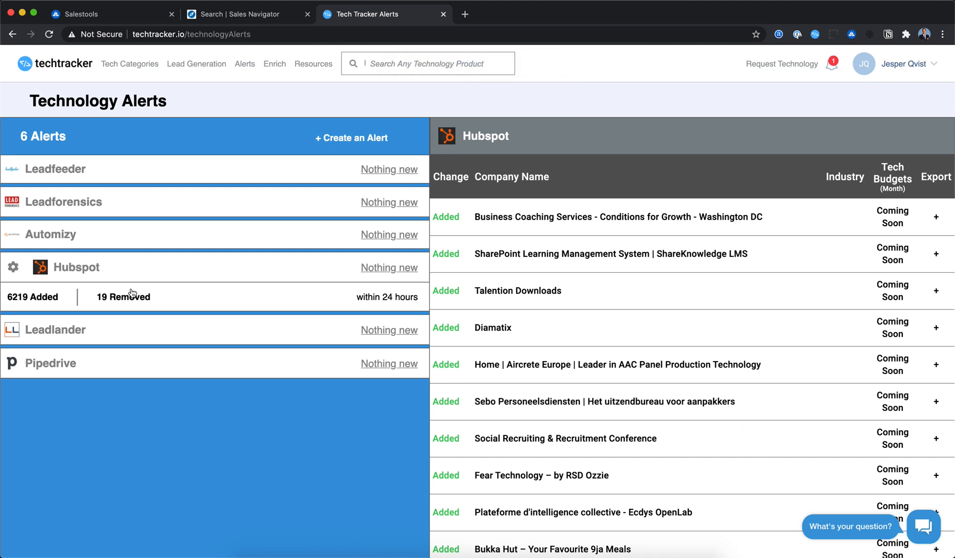
pyautogui.click(343, 134)
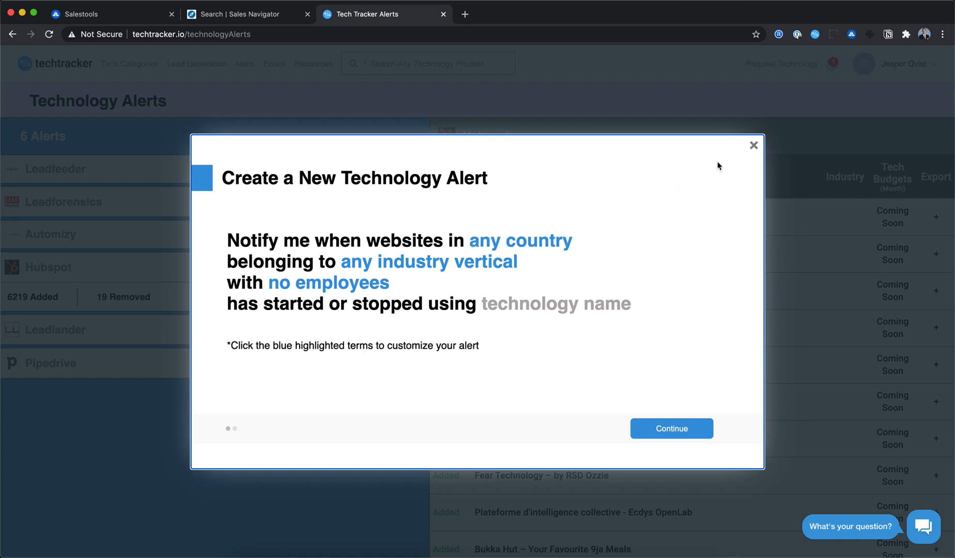
pyautogui.click(751, 147)
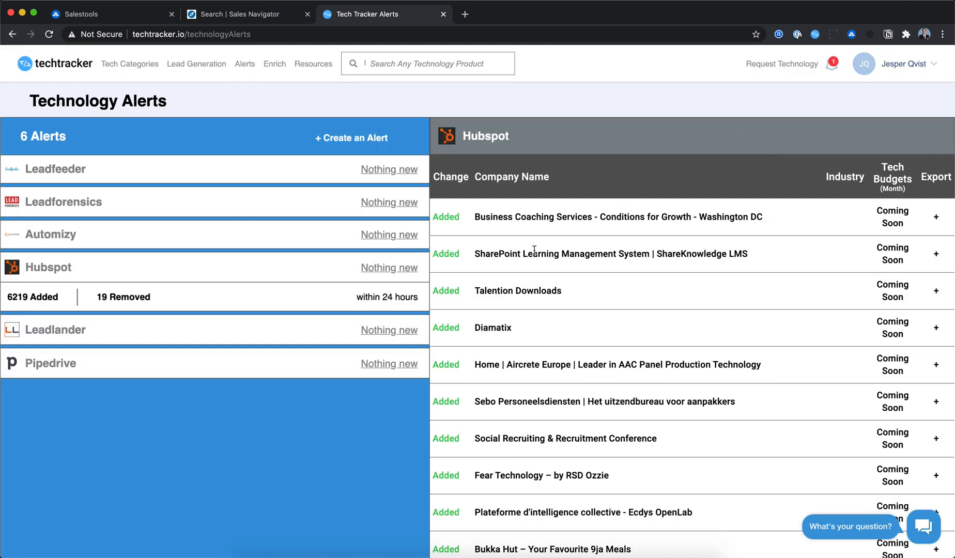
pyautogui.hotkey('ctrl', 'Tab')
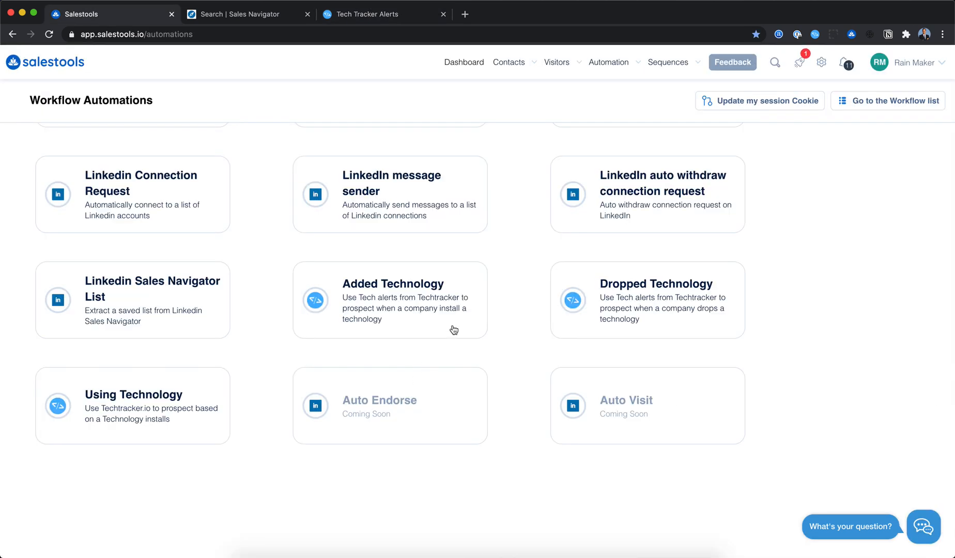
# - Start an Added Technology automation triggered by the Hubspot technology alert
pyautogui.click(439, 304)
pyautogui.click(185, 253)
pyautogui.write('hub')
pyautogui.click(111, 289)
pyautogui.click(113, 314)
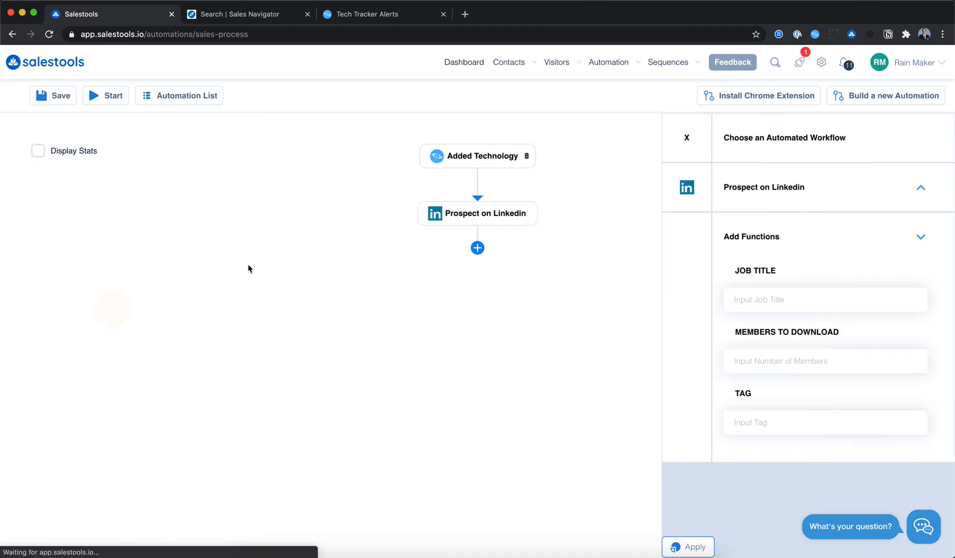
# - Set the Prospect on Linkedin job titles to VP Sales, Founder, CEO, SDR and members to download to 3, then apply
pyautogui.click(781, 358)
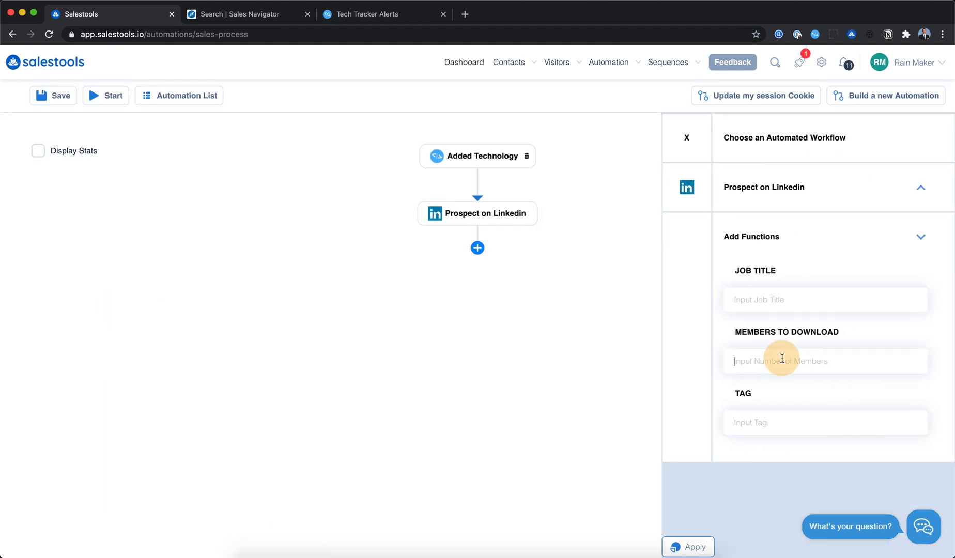
pyautogui.click(769, 296)
pyautogui.write('VP Sle')
pyautogui.write('Founder, CEO, ')
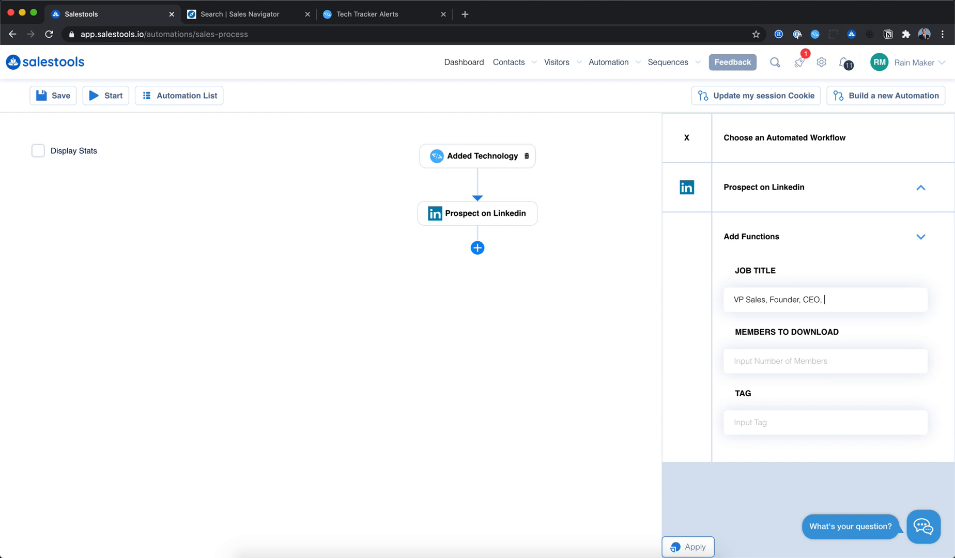
pyautogui.write('SDR')
pyautogui.click(777, 361)
pyautogui.write('5')
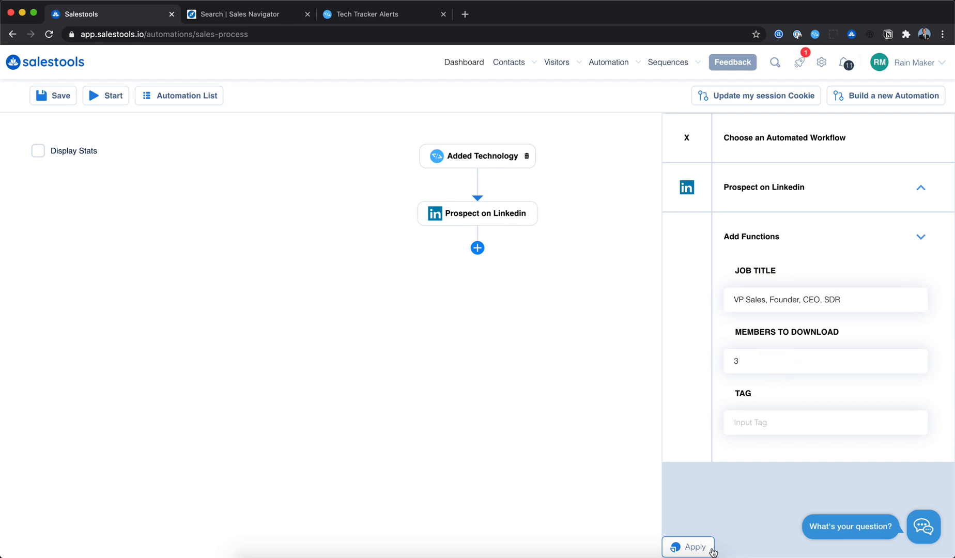
pyautogui.click(697, 546)
# - Add a Linkedin Connection Request step after Prospect on Linkedin, fill in its message, and apply it
pyautogui.click(484, 216)
pyautogui.click(686, 137)
pyautogui.click(477, 248)
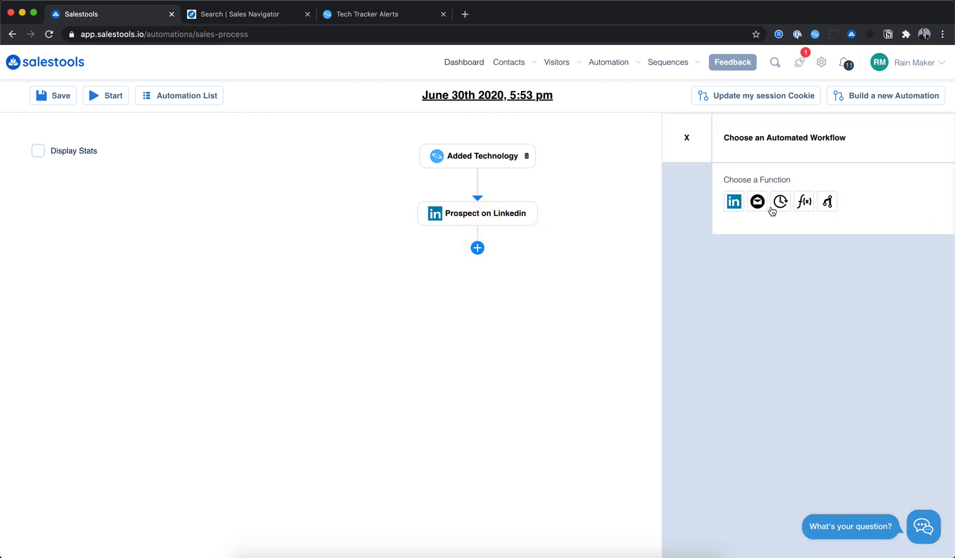
pyautogui.click(734, 201)
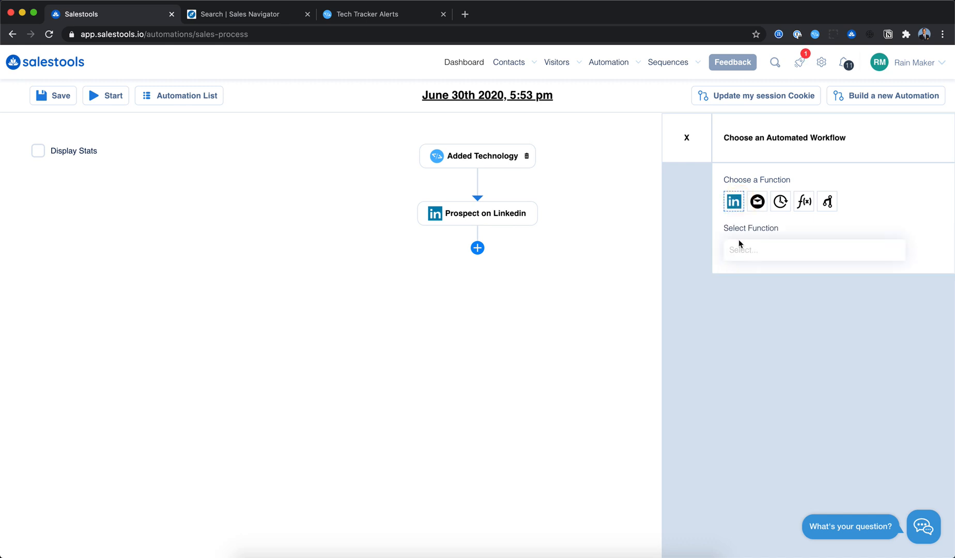
pyautogui.click(738, 248)
pyautogui.write('conn')
pyautogui.click(760, 276)
pyautogui.click(784, 326)
pyautogui.write('Hi')
pyautogui.click(778, 300)
pyautogui.click(769, 326)
pyautogui.click(703, 548)
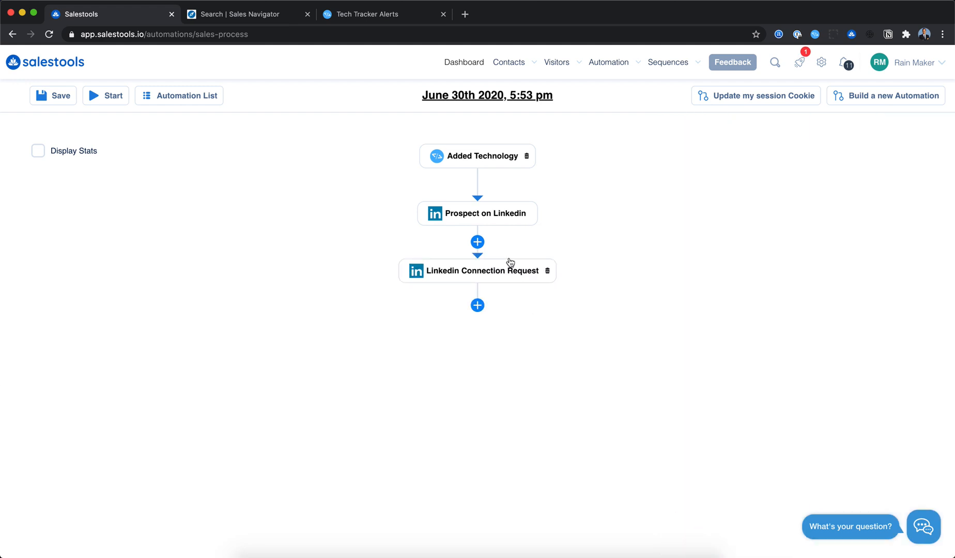
# - Add an Email Verified condition after the Linkedin Connection Request and apply it
pyautogui.click(477, 305)
pyautogui.click(805, 204)
pyautogui.click(827, 204)
pyautogui.click(821, 241)
pyautogui.click(811, 274)
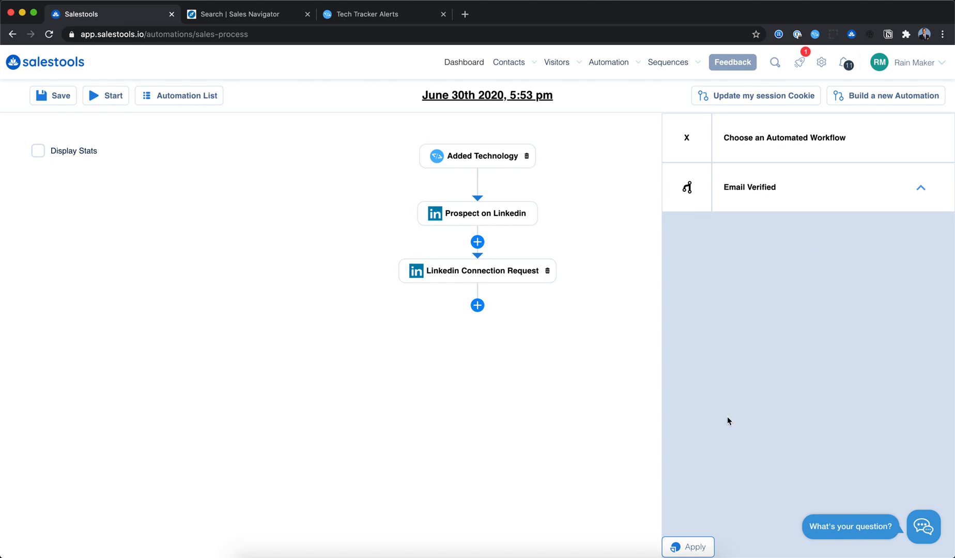
pyautogui.click(690, 549)
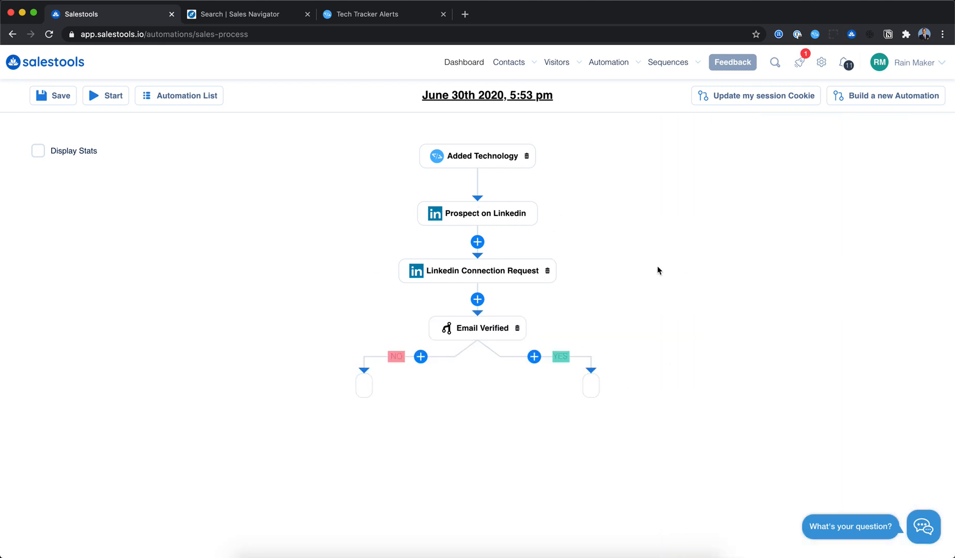
# - Toggle the automation's stats display on and off
pyautogui.click(39, 154)
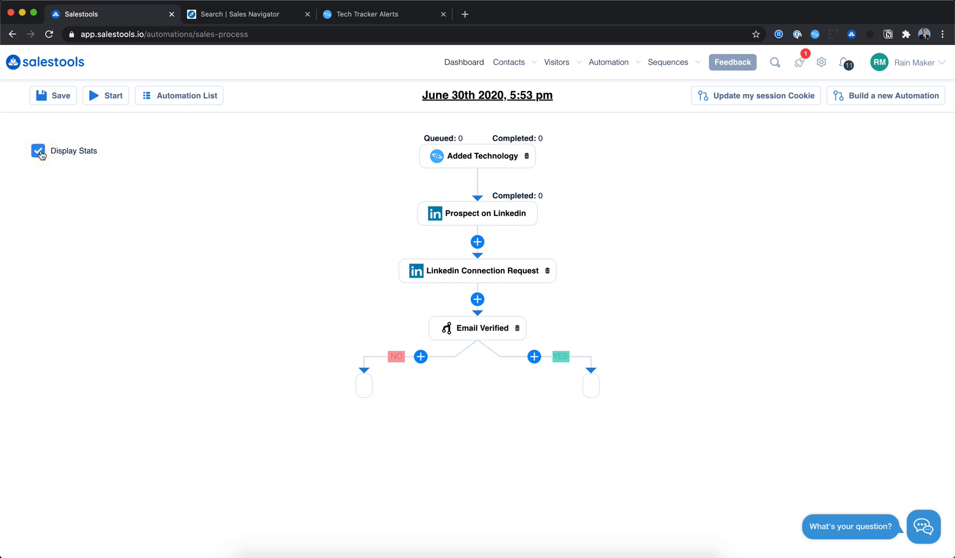
pyautogui.click(41, 154)
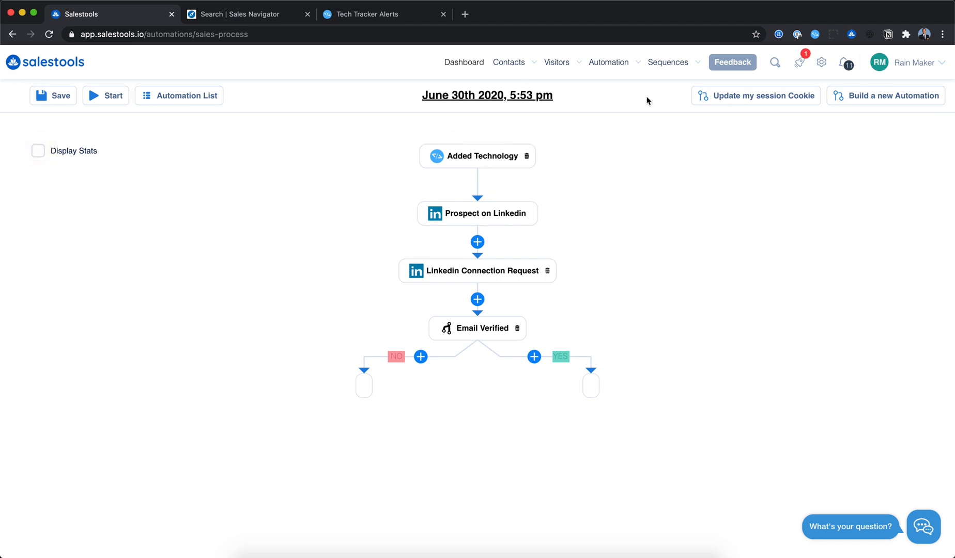